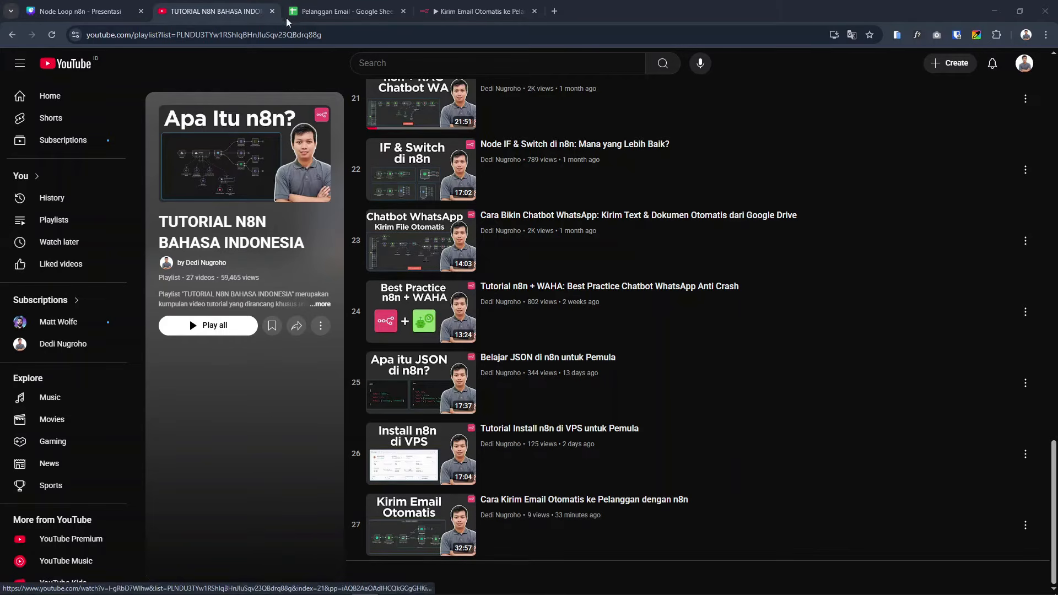
Switch to n8n and examine the Kirim Email Otomatis ke Pelanggan workflow, including its Loop Over Items branch.
left_click(509, 10)
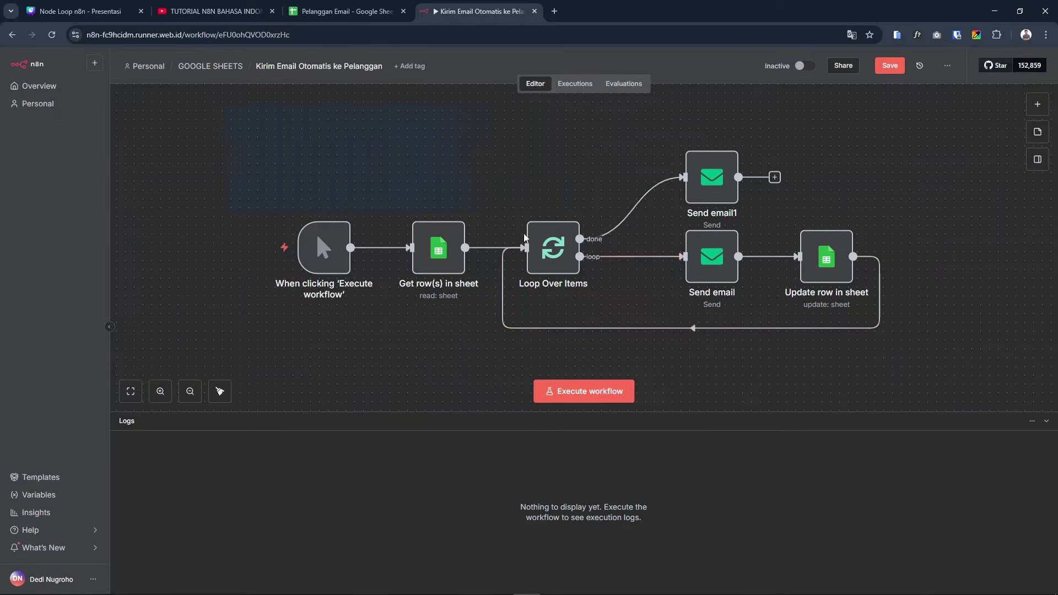
key("ctrl+a")
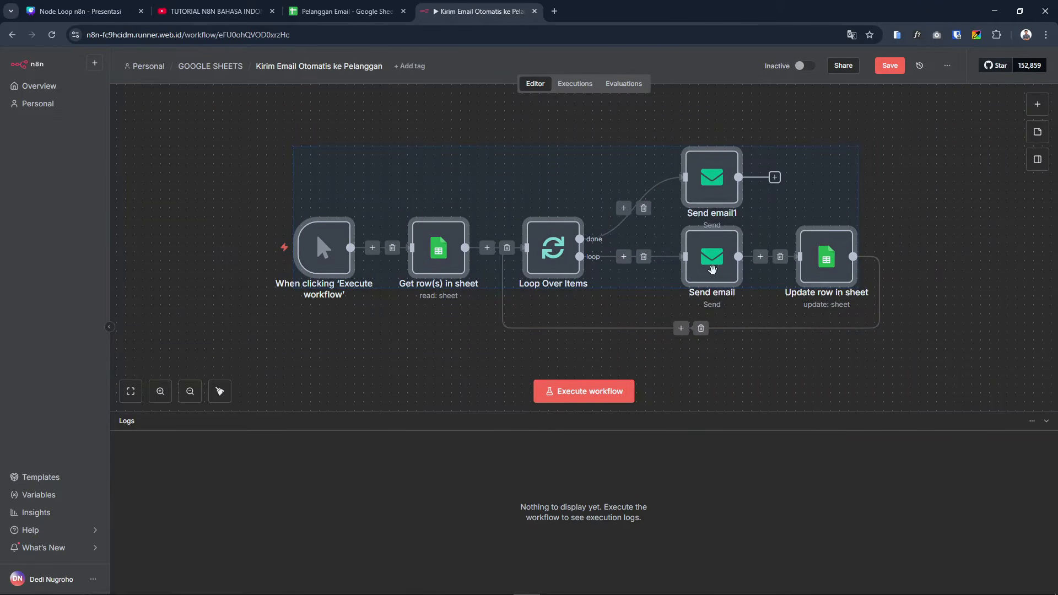
left_click(729, 351)
mouse_move(542, 263)
left_mouse_down()
mouse_move(557, 271)
mouse_move(547, 246)
left_mouse_up()
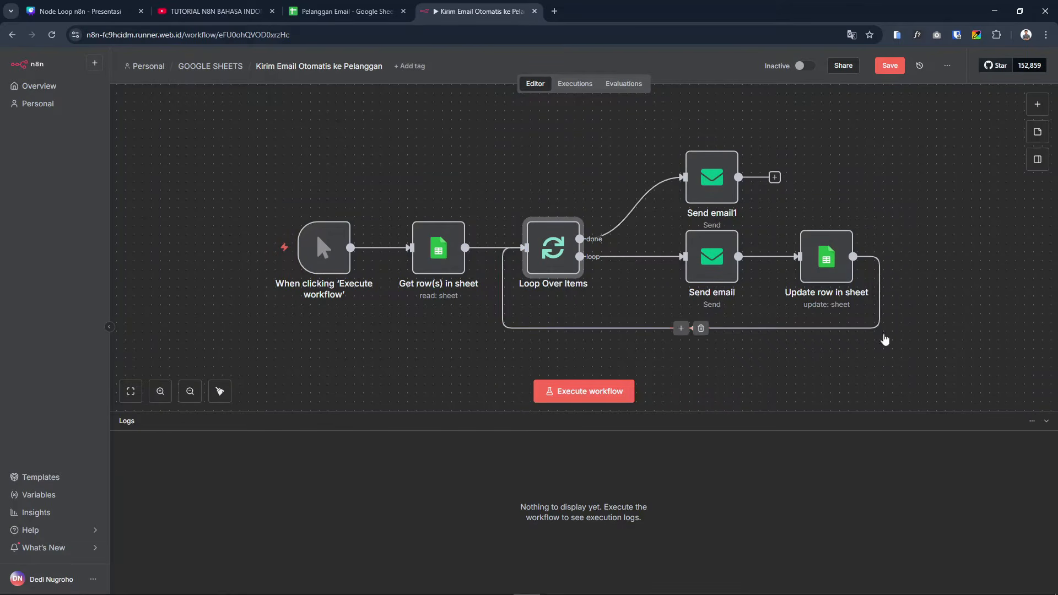
left_click_drag(965, 347, 252, 132)
left_click_drag(698, 196, 672, 186)
left_click(783, 356)
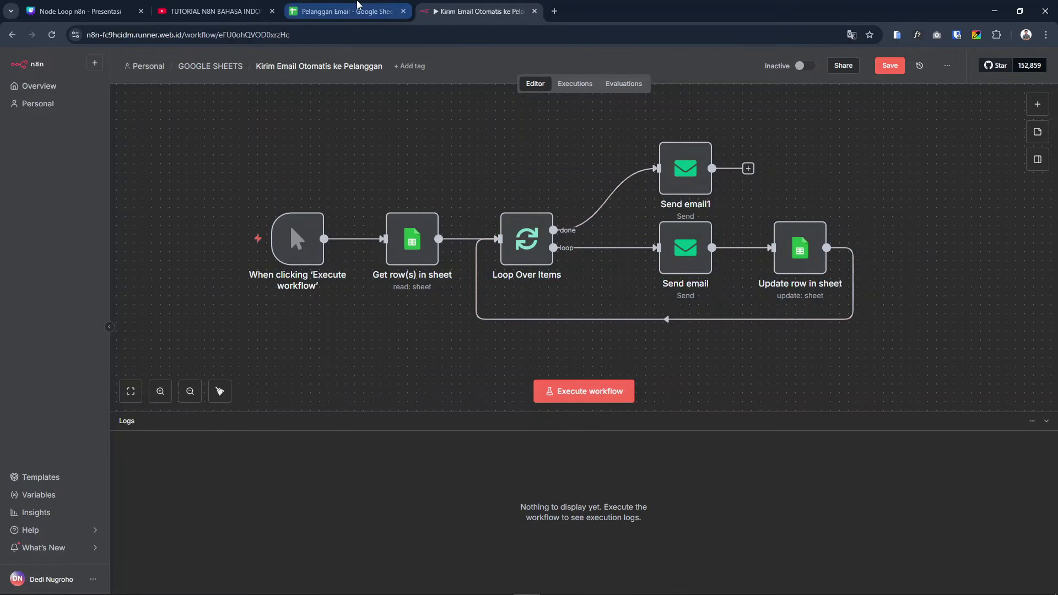
Switch to the Pelanggan Email spreadsheet and examine the name and email columns of its customer rows.
left_click(358, 7)
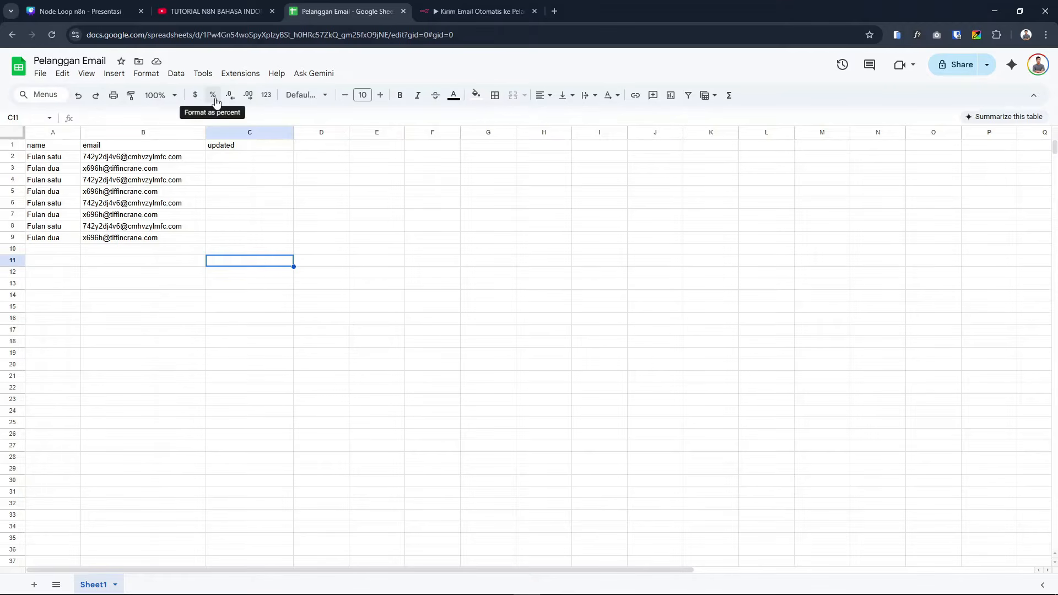
left_click(209, 318)
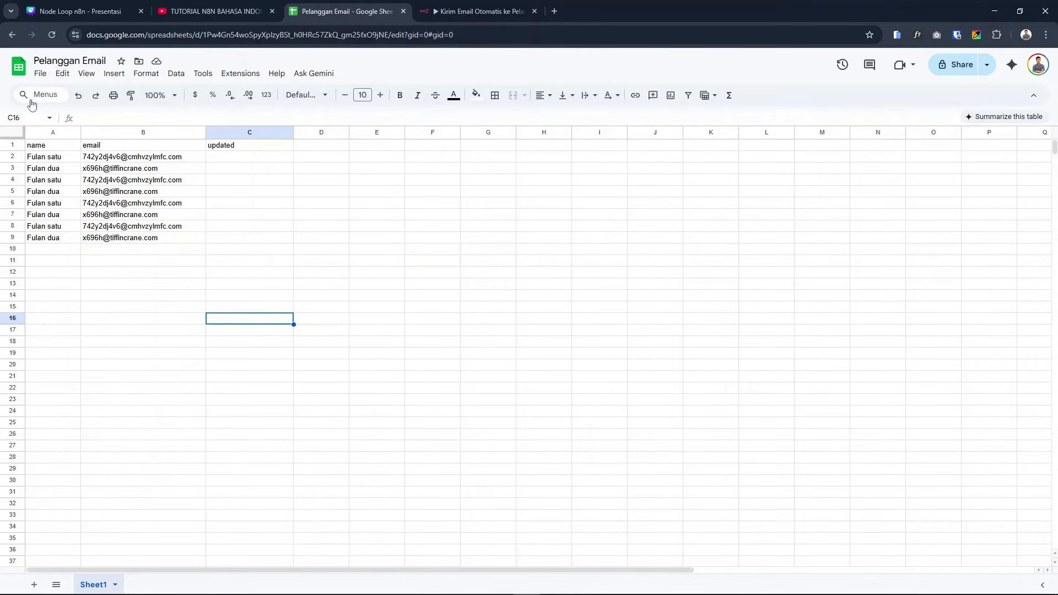
left_click(41, 282)
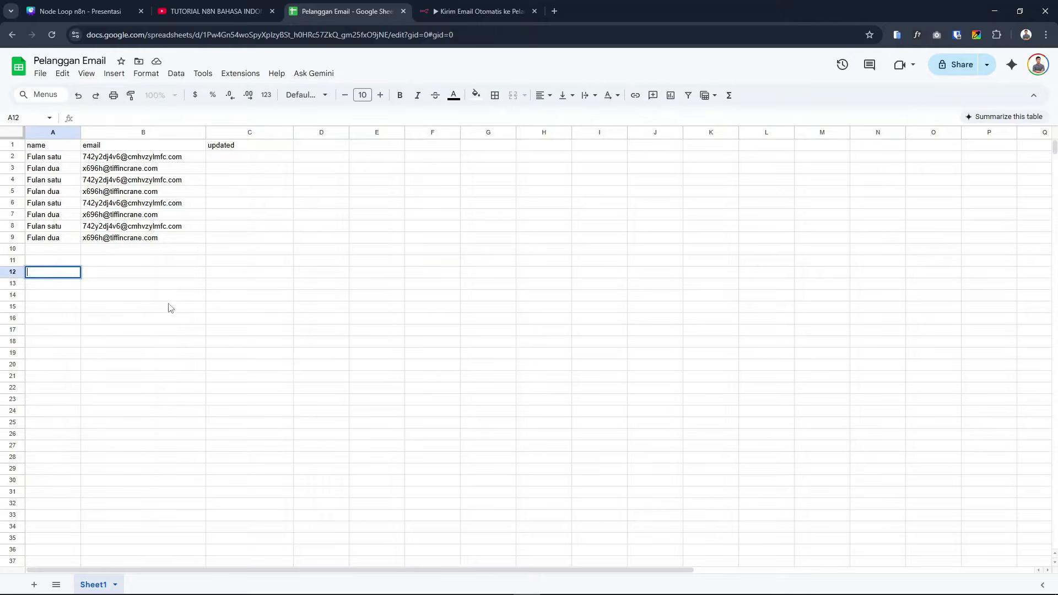
left_click(190, 307)
left_click(37, 149)
left_click(95, 151)
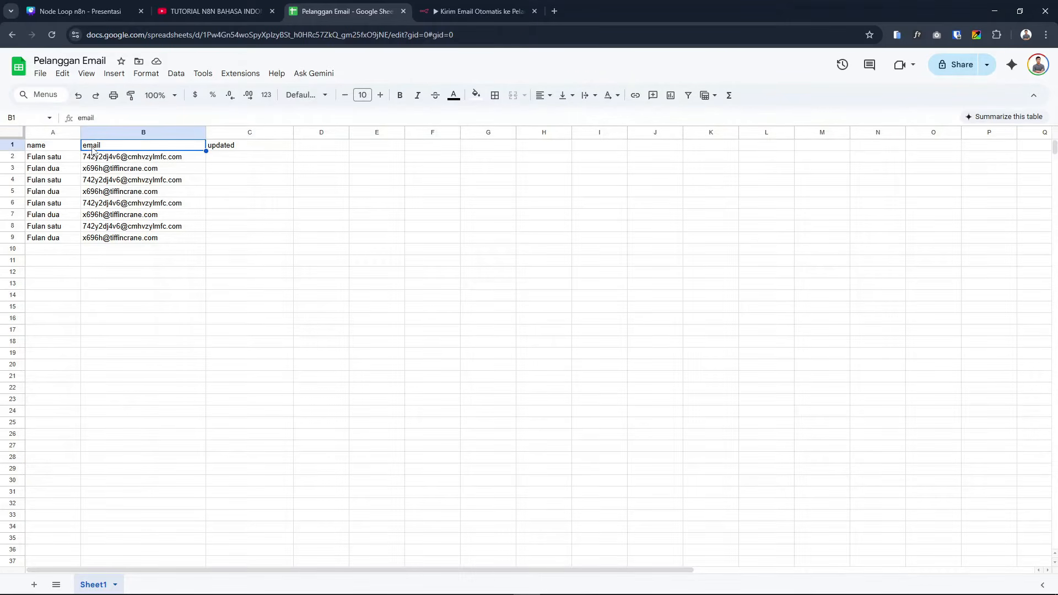
left_click(78, 285)
left_click_drag(47, 260, 128, 168)
left_click(168, 319)
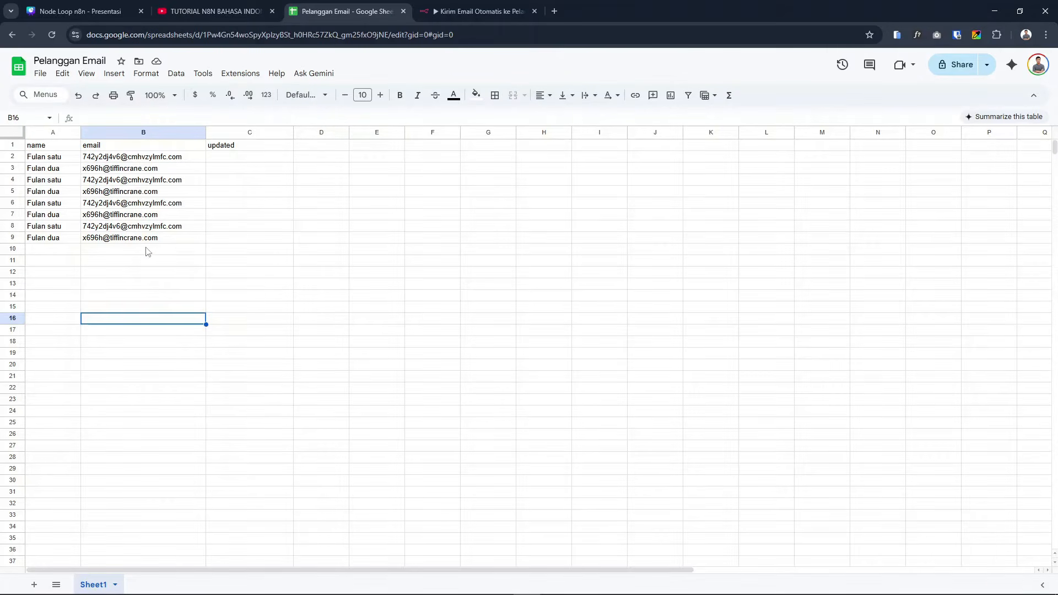
Compare the customer rows in the Pelanggan Email spreadsheet with the loop and done branches of Loop Over Items in n8n.
left_click(479, 11)
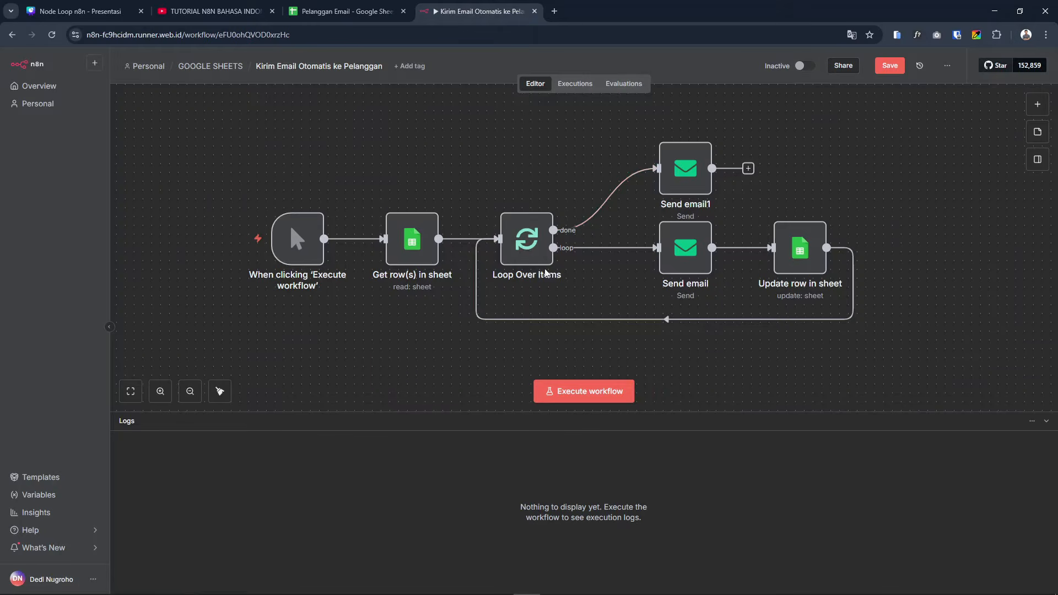
left_click(347, 11)
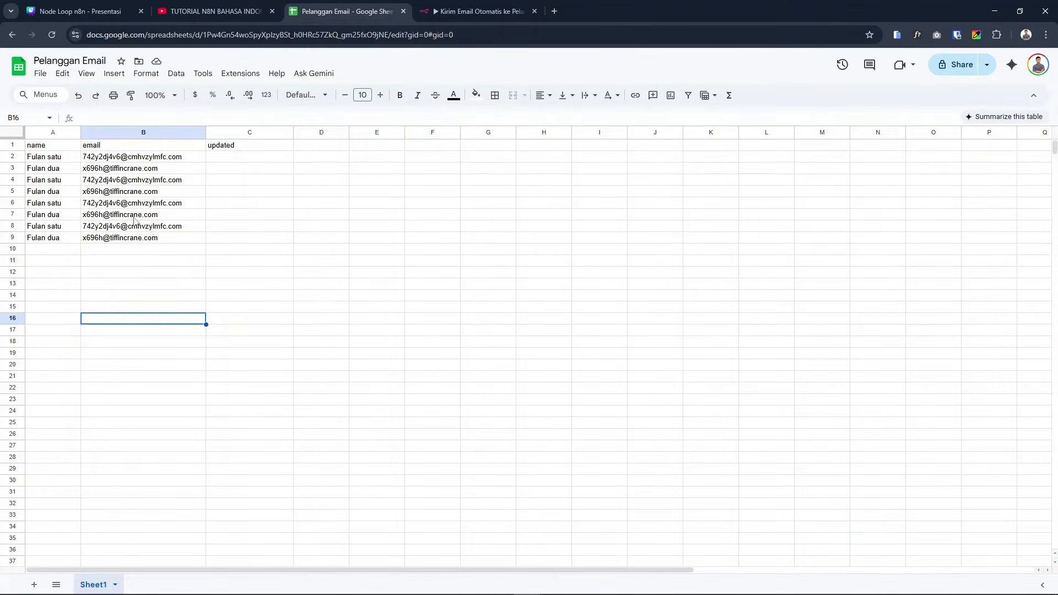
left_click(479, 11)
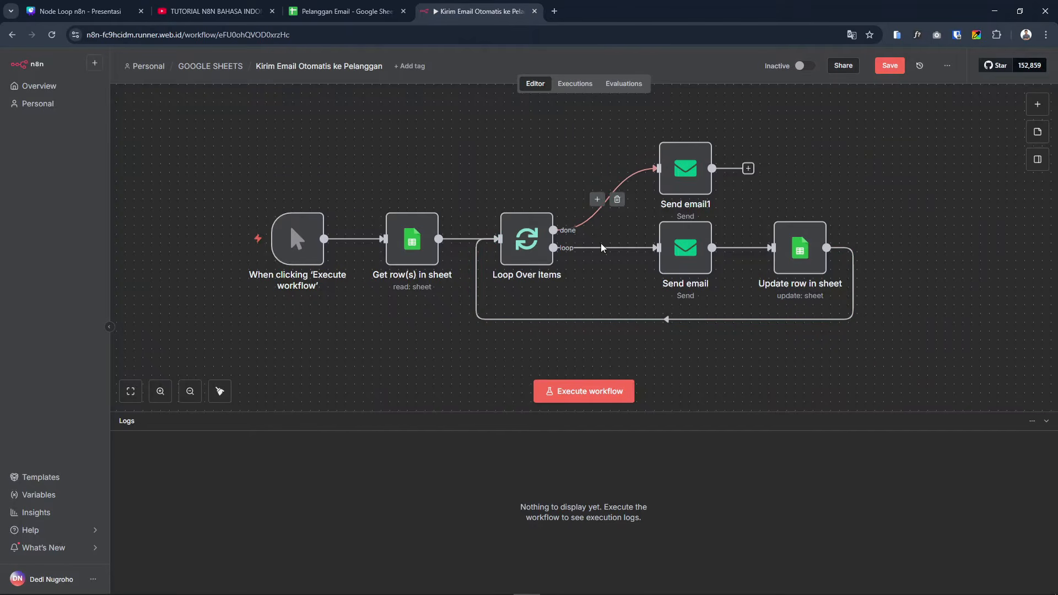
left_click(525, 241)
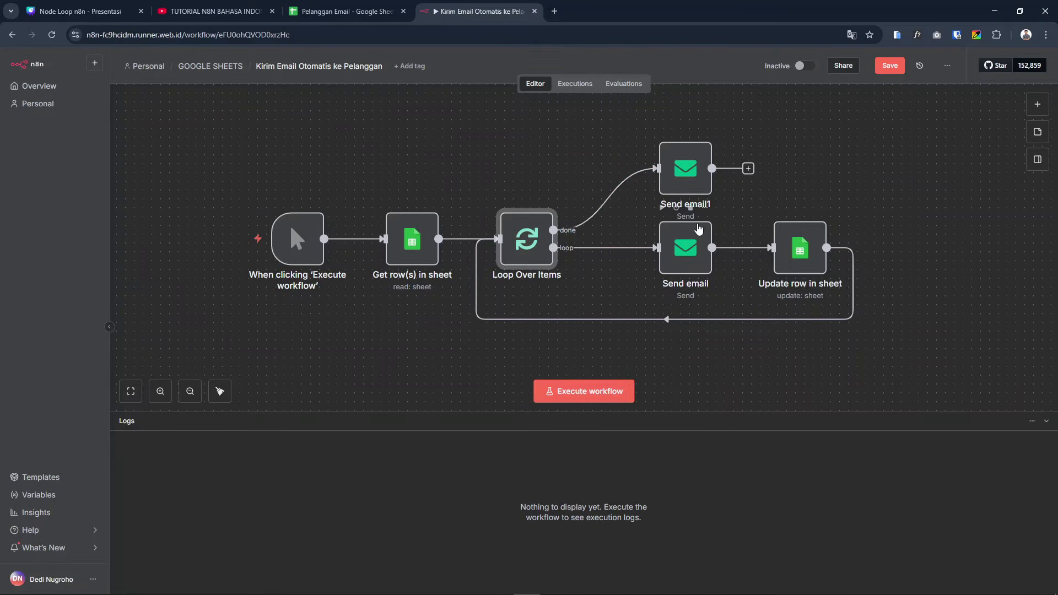
left_click_drag(525, 243, 534, 243)
left_click(339, 6)
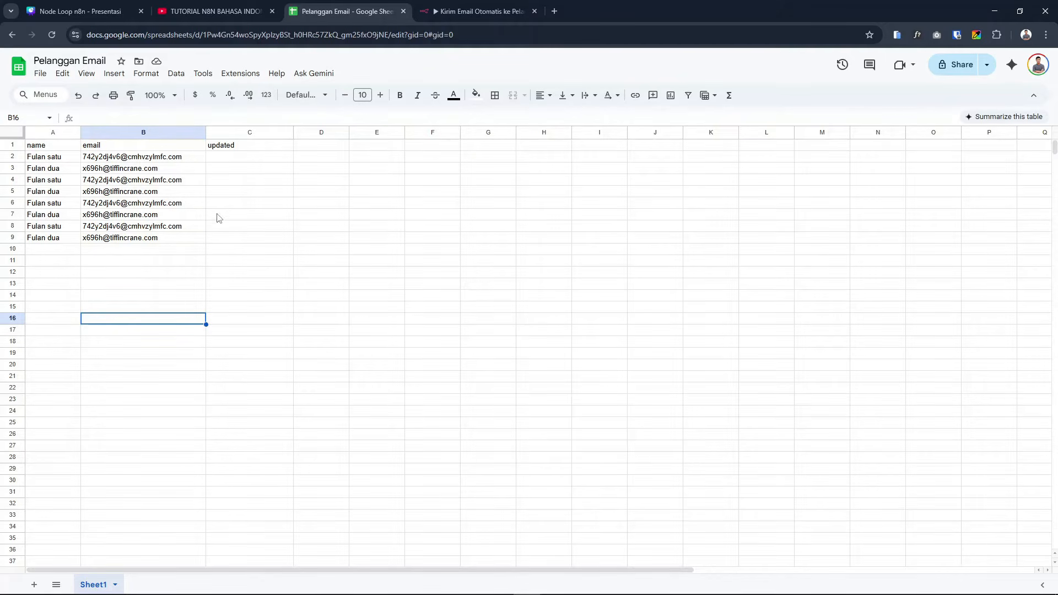
left_click(479, 11)
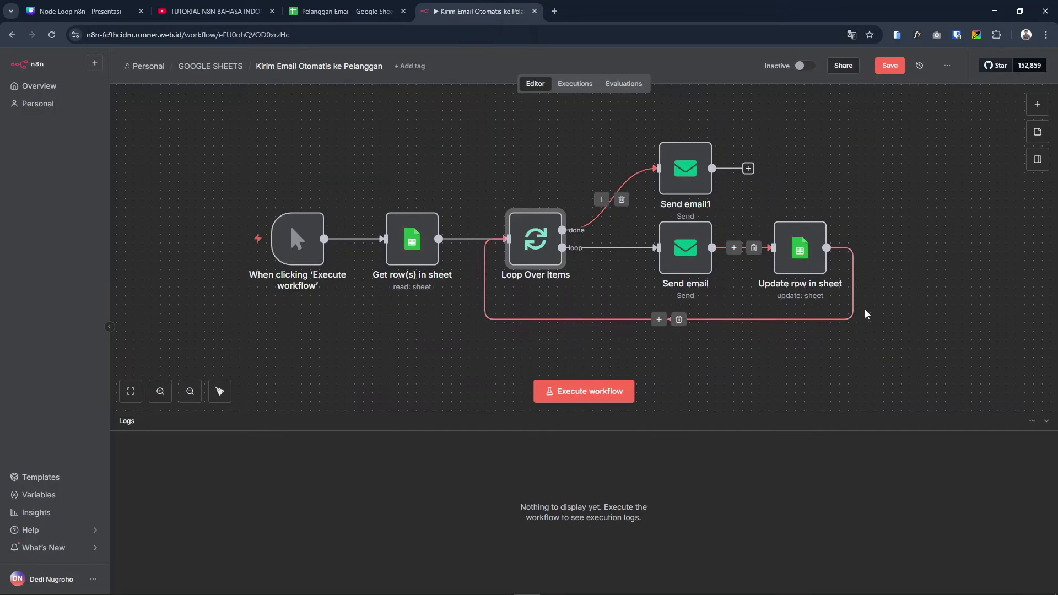
Detach the Loop Over Items branch from Get row(s) in sheet and move its nodes away to free canvas space.
left_click(484, 238)
left_click_drag(887, 357, 513, 146)
left_click_drag(553, 239, 735, 315)
scroll(669, 248, "down", 2)
scroll(669, 248, "down", 3)
left_click_drag(718, 260, 815, 302)
scroll(712, 238, "up", 4)
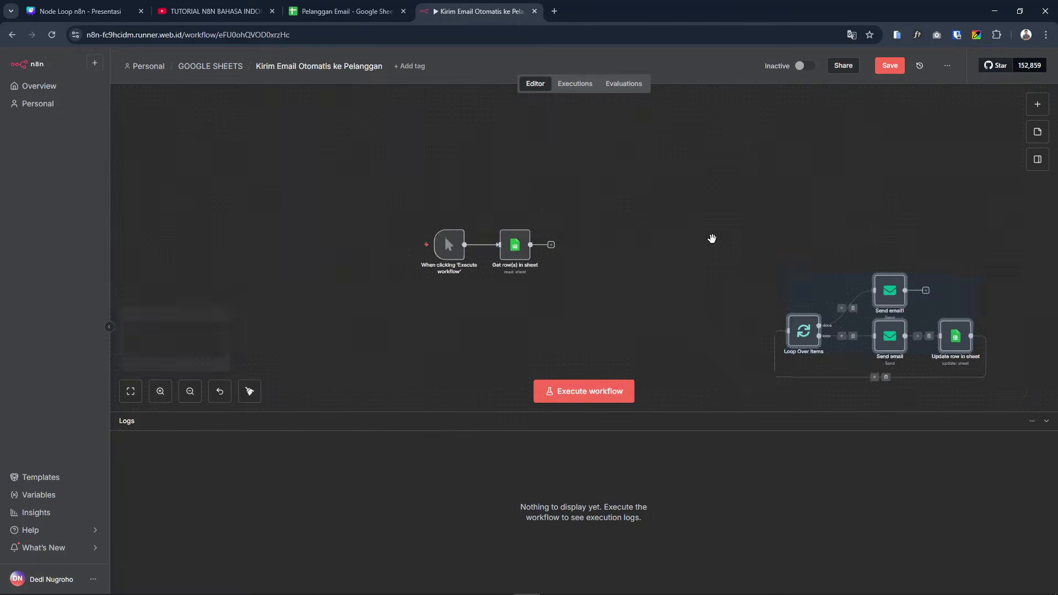
left_click_drag(574, 226, 658, 211)
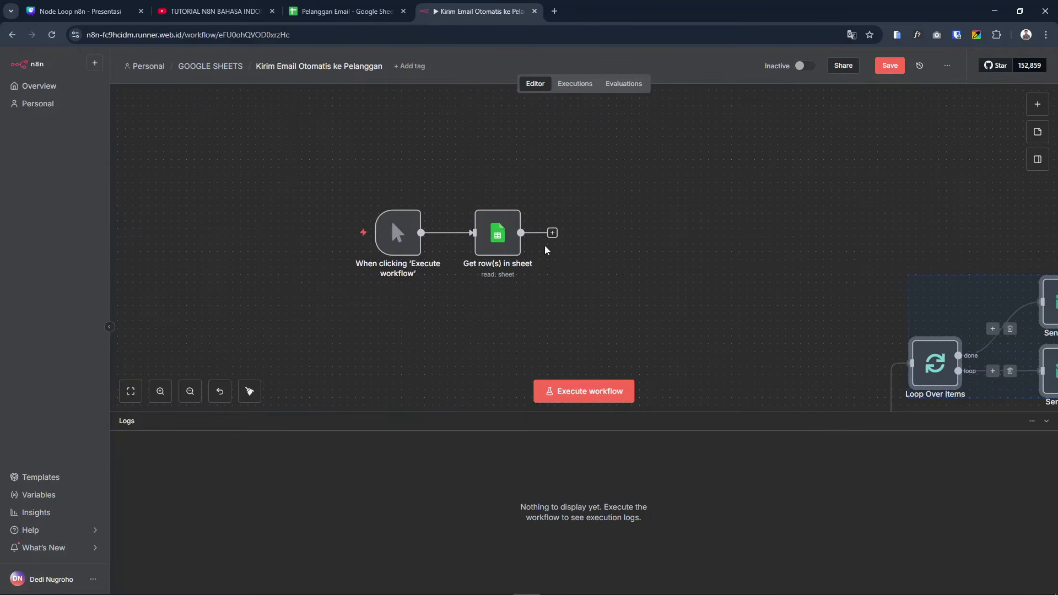
left_click(553, 233)
left_click(595, 300)
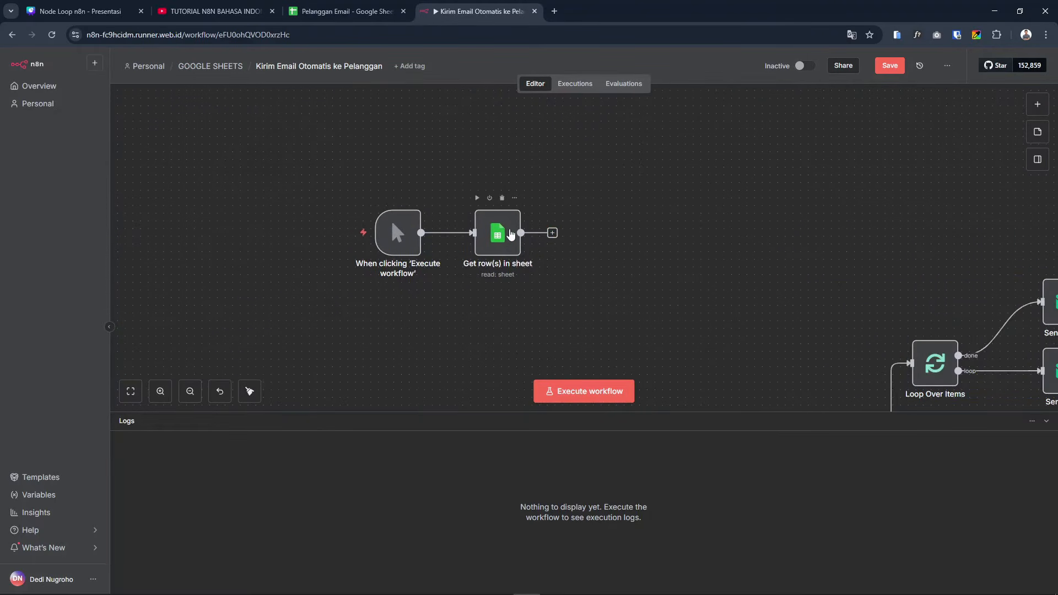
Save the workflow and execute it with only the manual trigger and Get row(s) in sheet connected.
left_click(890, 65)
left_click(492, 243)
key("Return")
key("Escape")
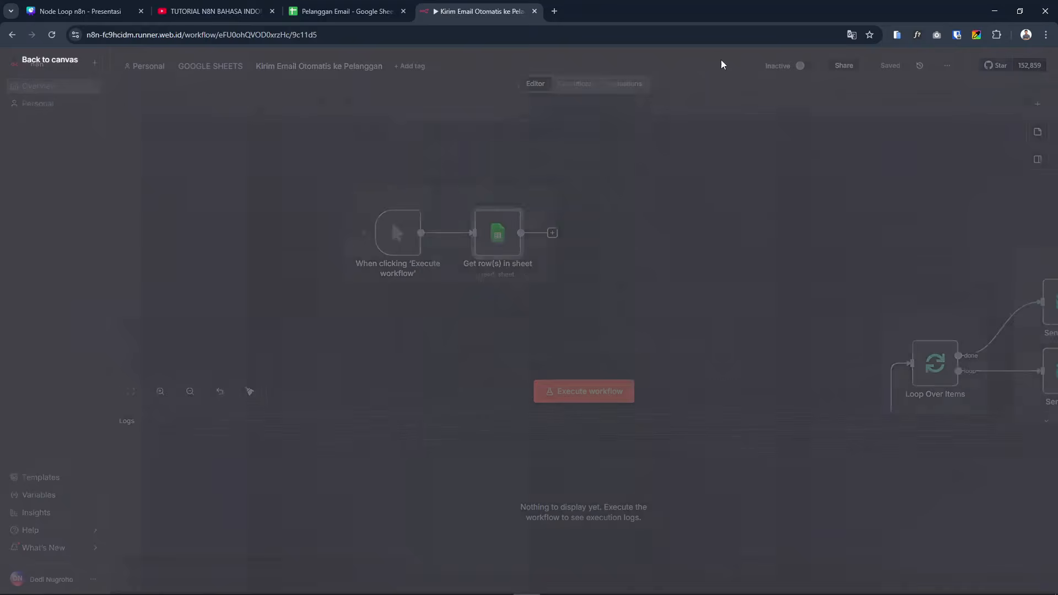
left_click(601, 393)
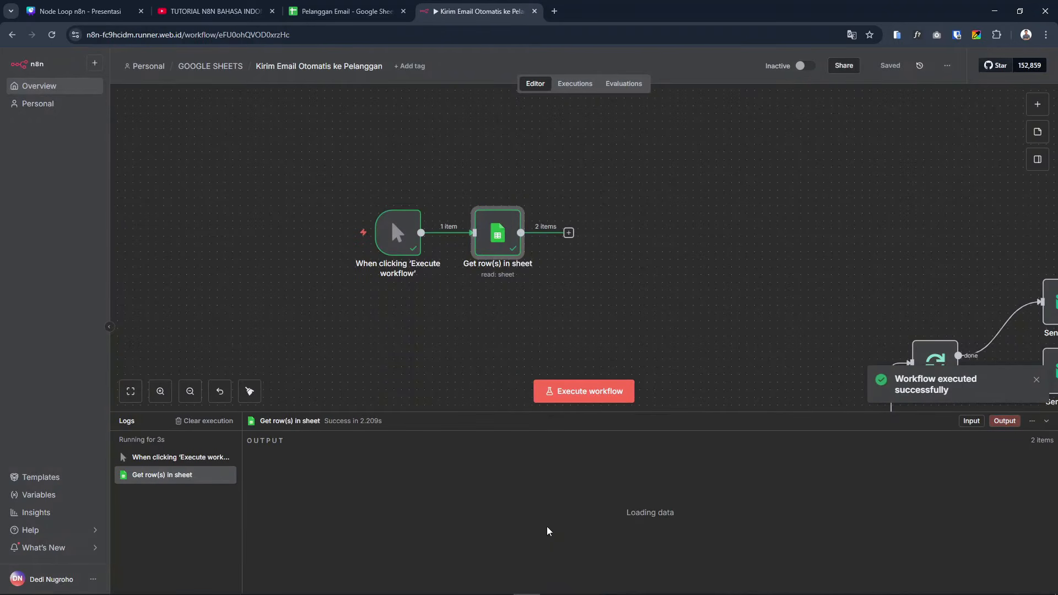
left_click(698, 285)
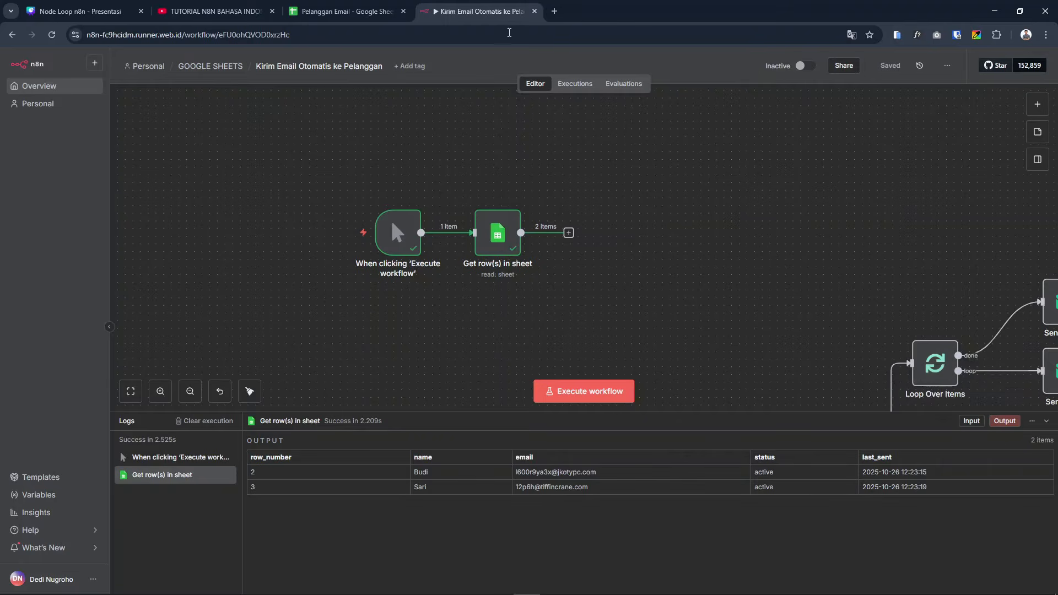
Set the Get row(s) in sheet node to read Sheet1 of the Pelanggan Email document.
left_click(371, 7)
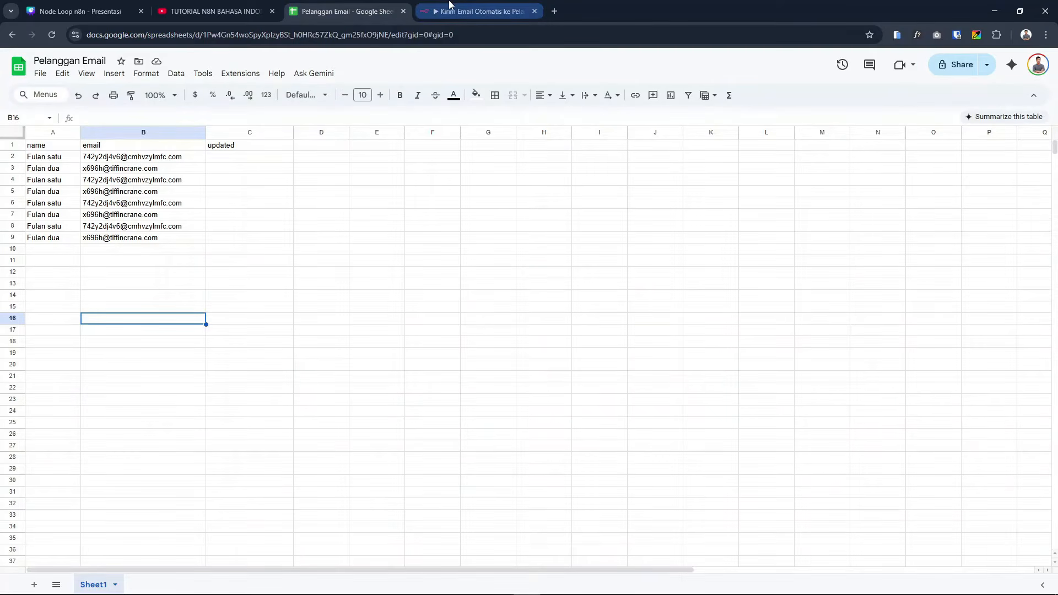
left_click(449, 5)
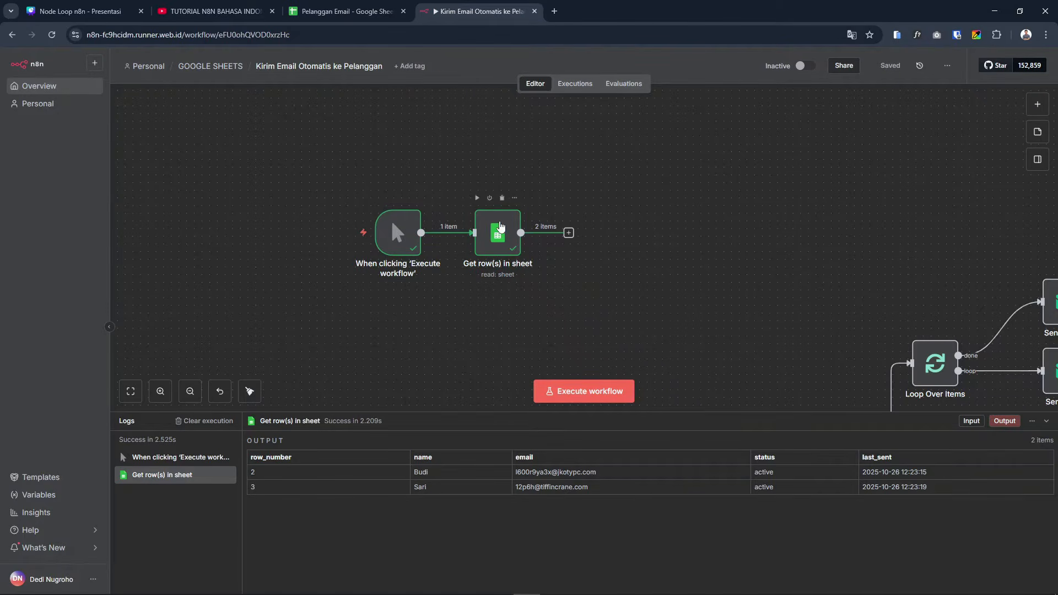
double_click(500, 227)
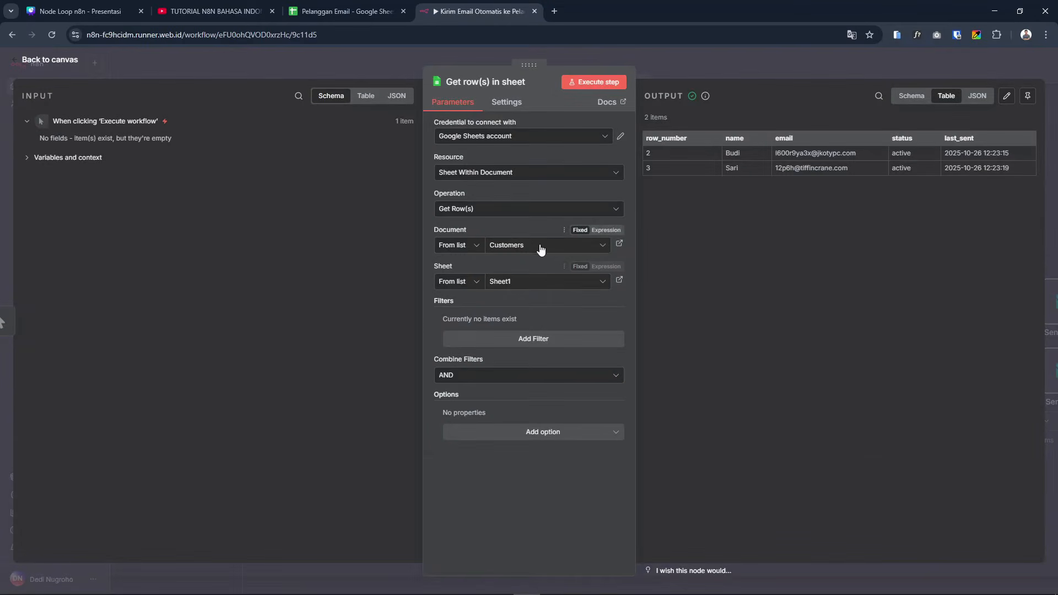
left_click(542, 249)
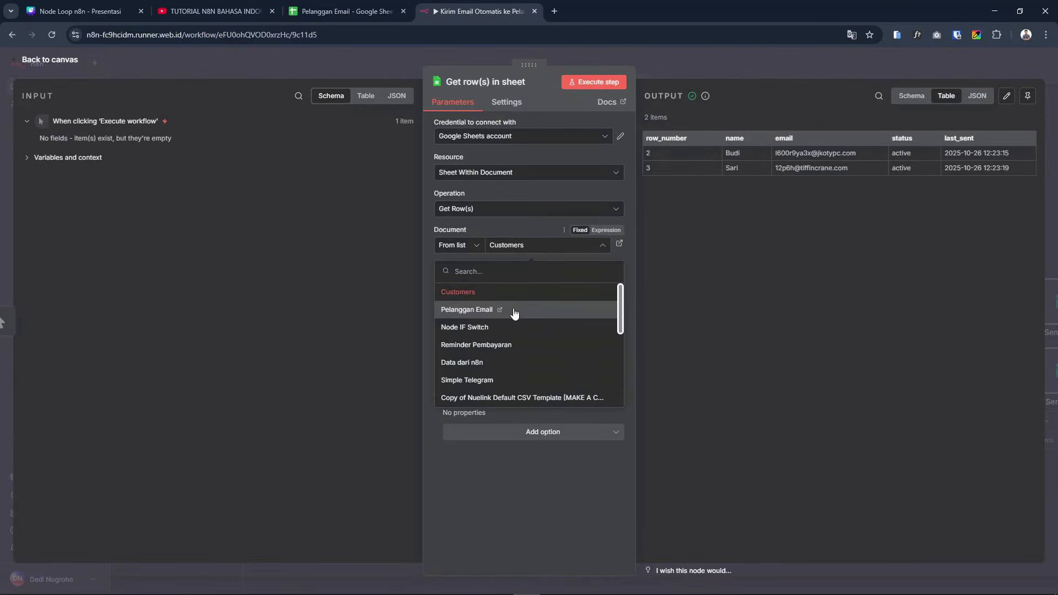
left_click(514, 310)
left_click(601, 84)
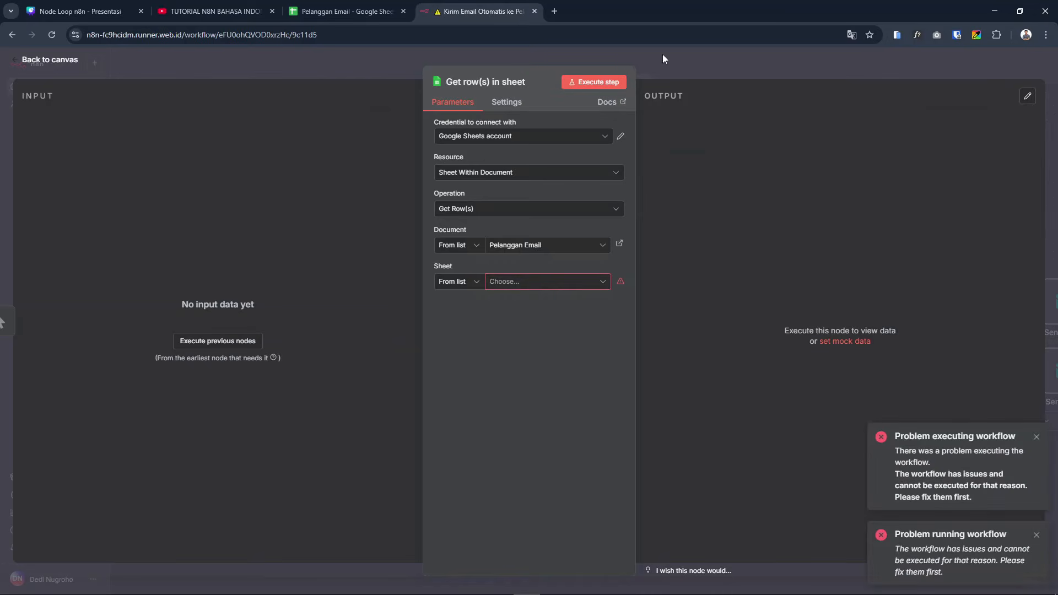
left_click(1036, 437)
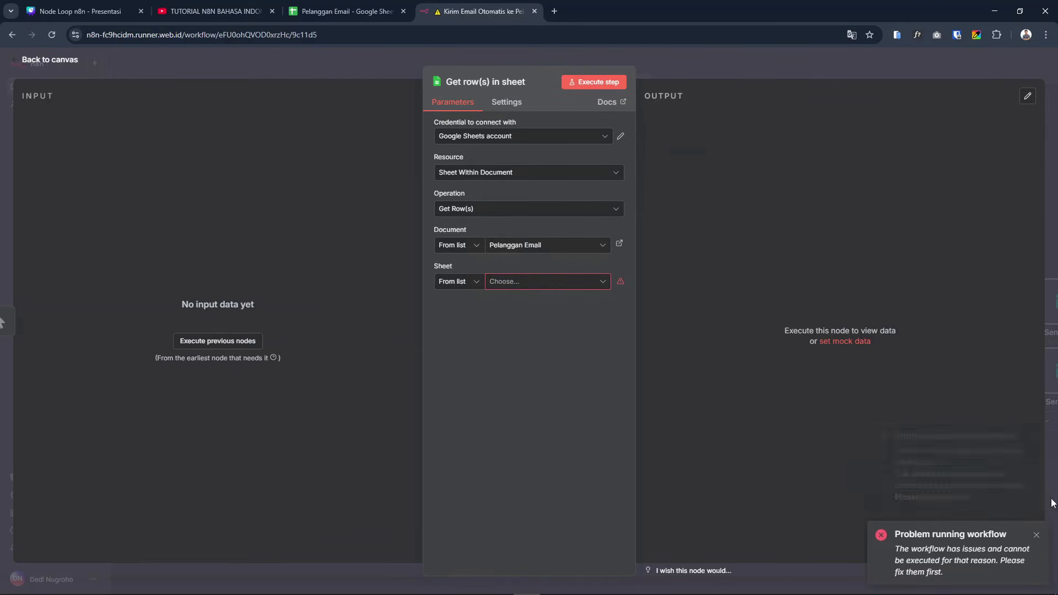
left_click(546, 282)
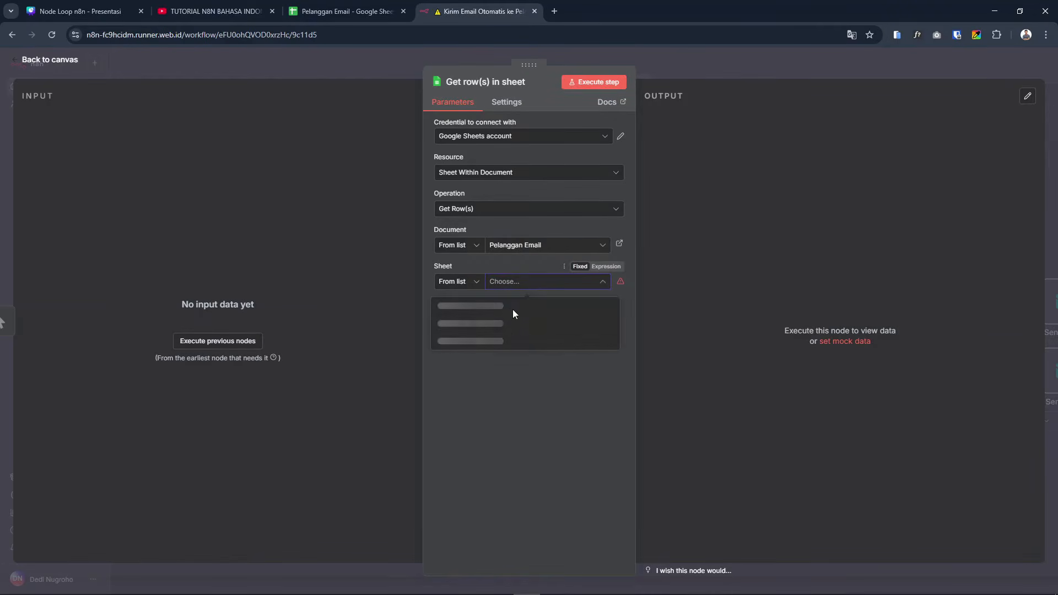
left_click(465, 307)
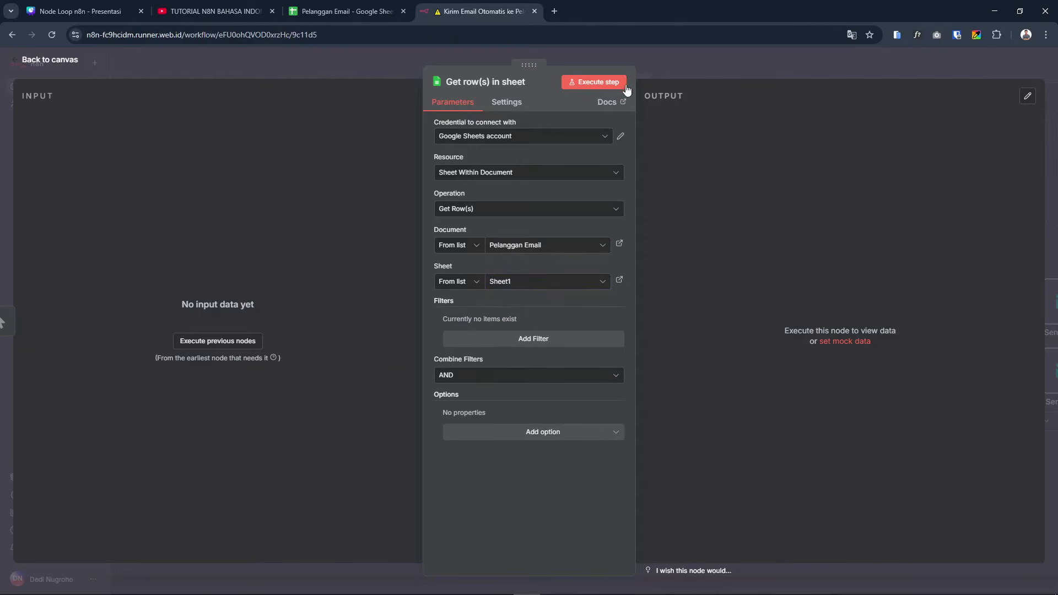
left_click(653, 61)
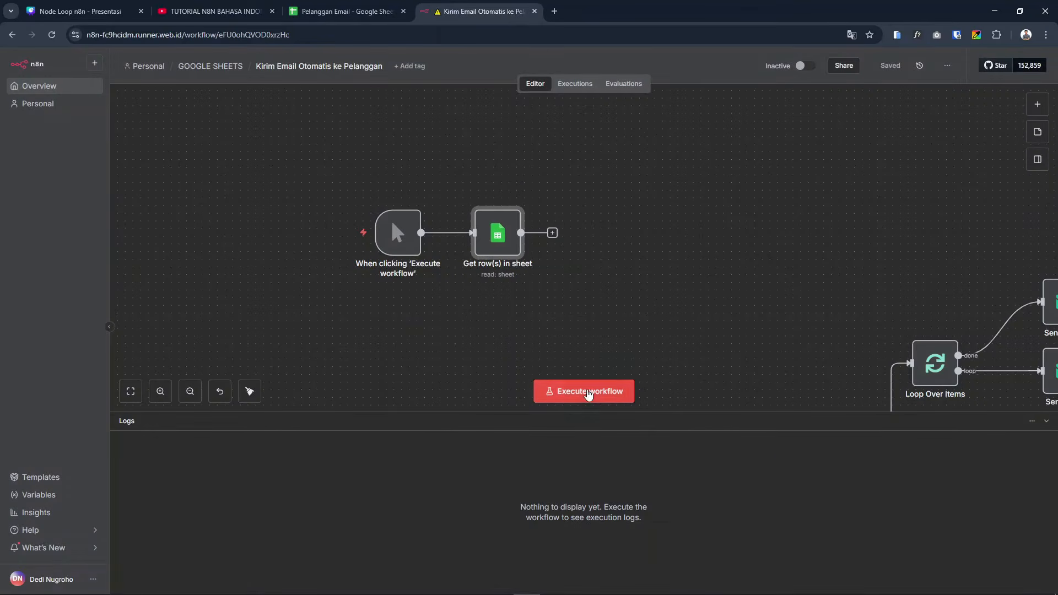
Execute the workflow and compare the Get row(s) in sheet output with the rows of the Pelanggan Email spreadsheet.
left_click(585, 392)
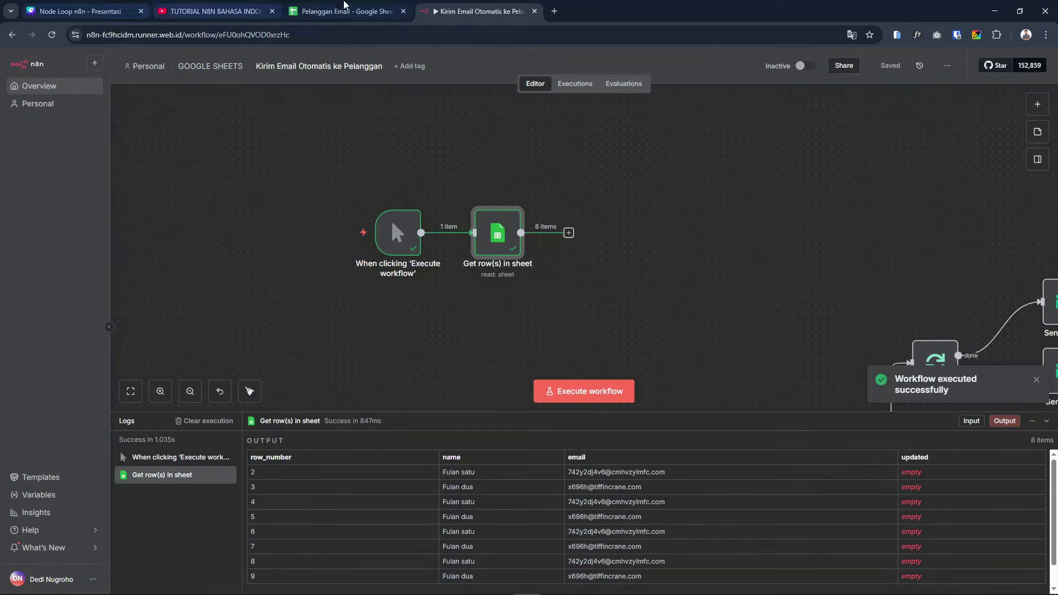
left_click(347, 11)
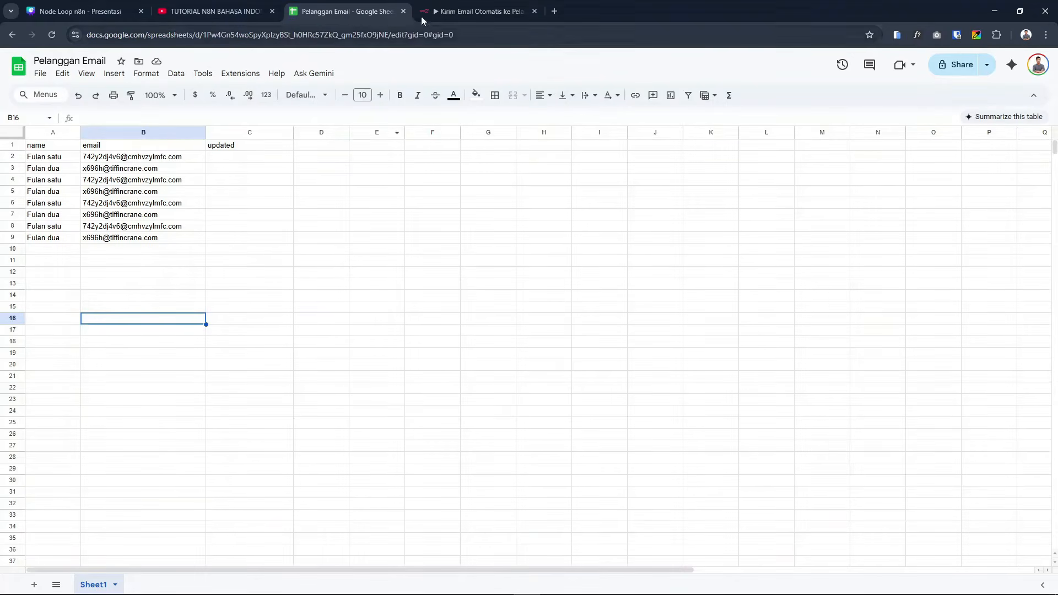
left_click(475, 11)
scroll(536, 518, "up", 1)
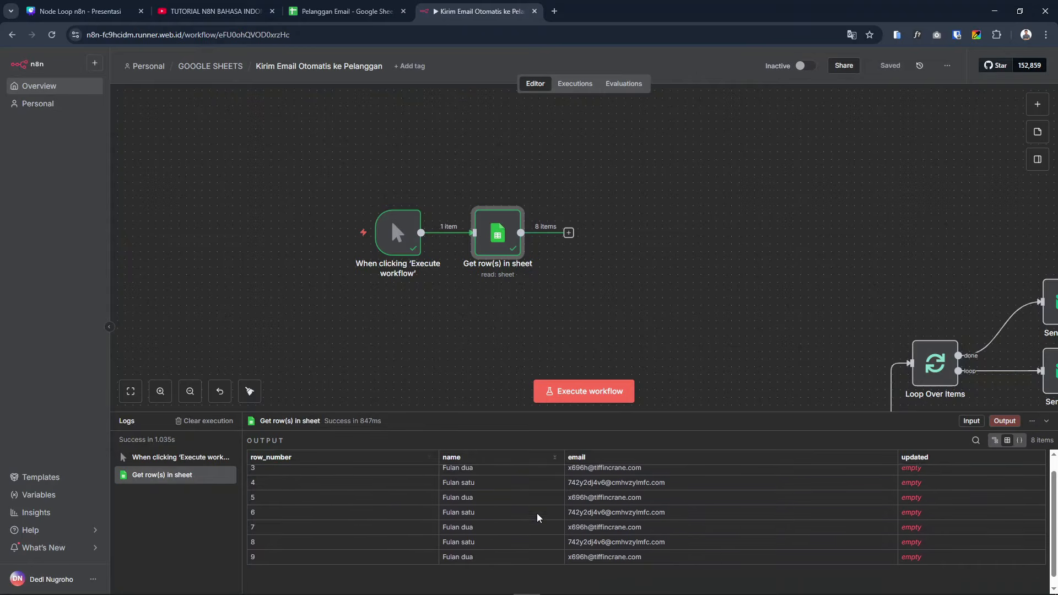
scroll(626, 498, "down", 1)
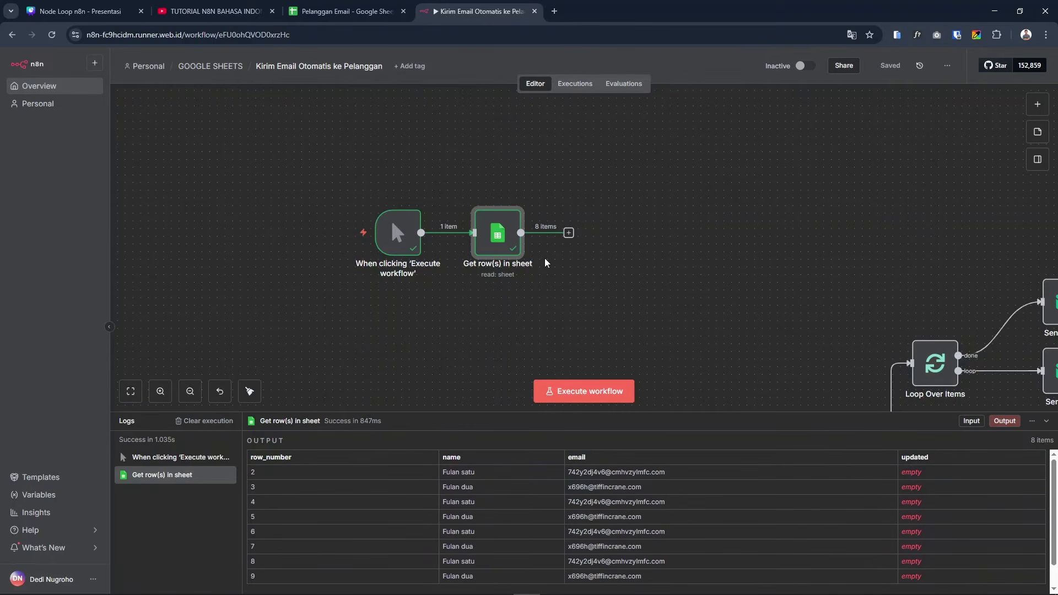
Add a Loop Over Items node after Get row(s) in sheet, keeping its batch size at 1.
left_click(569, 233)
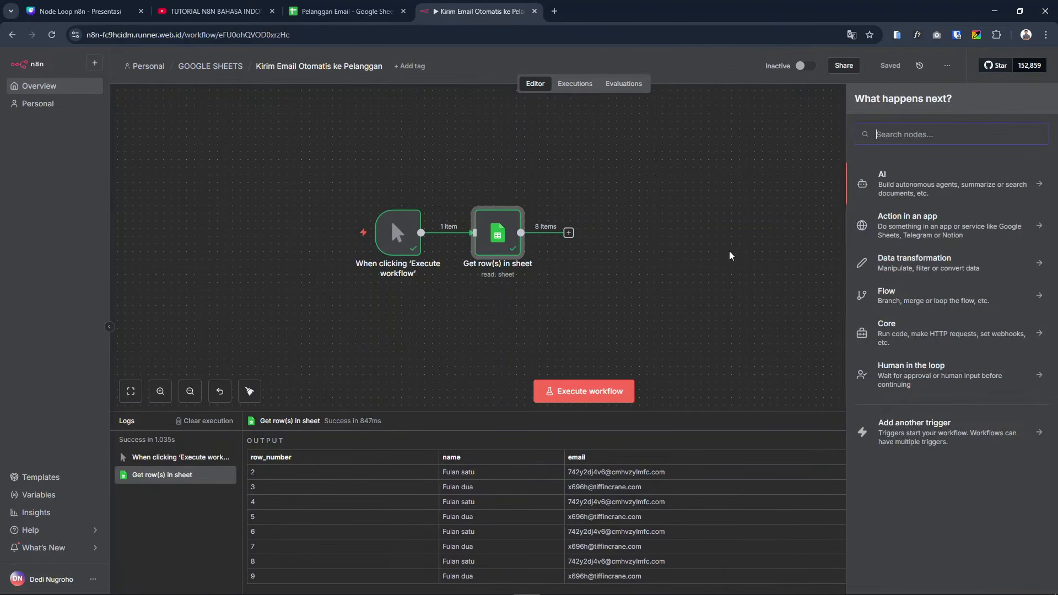
type("loop")
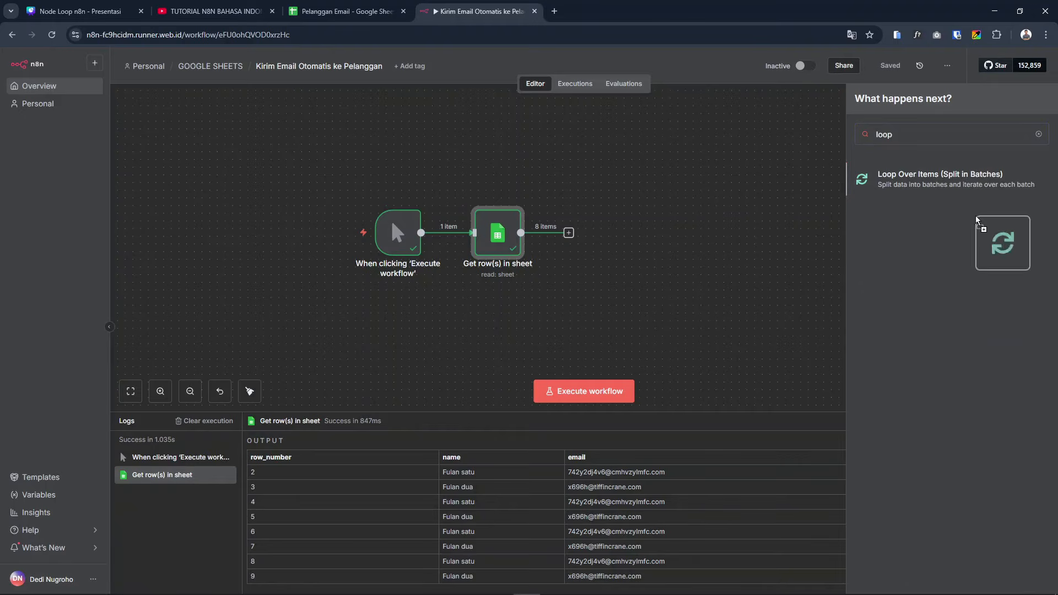
left_click(943, 181)
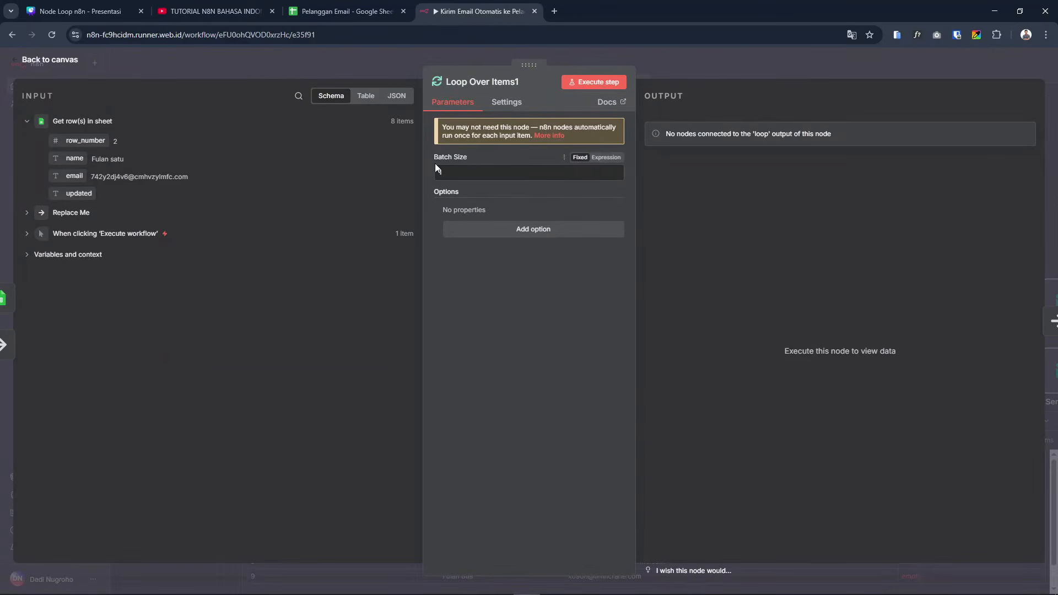
left_click(500, 160)
mouse_move(472, 157)
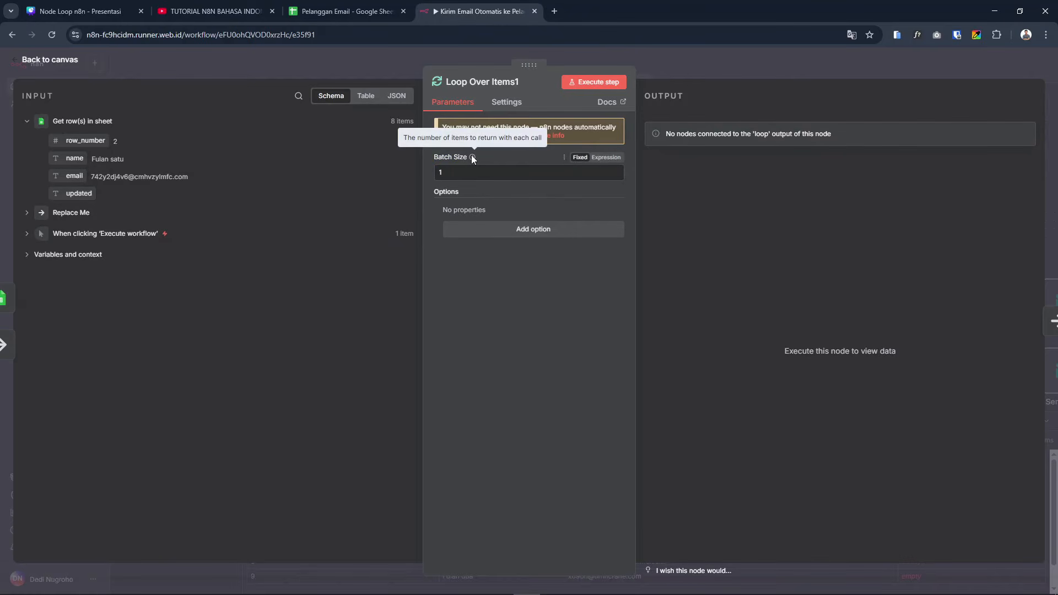
left_click(460, 168)
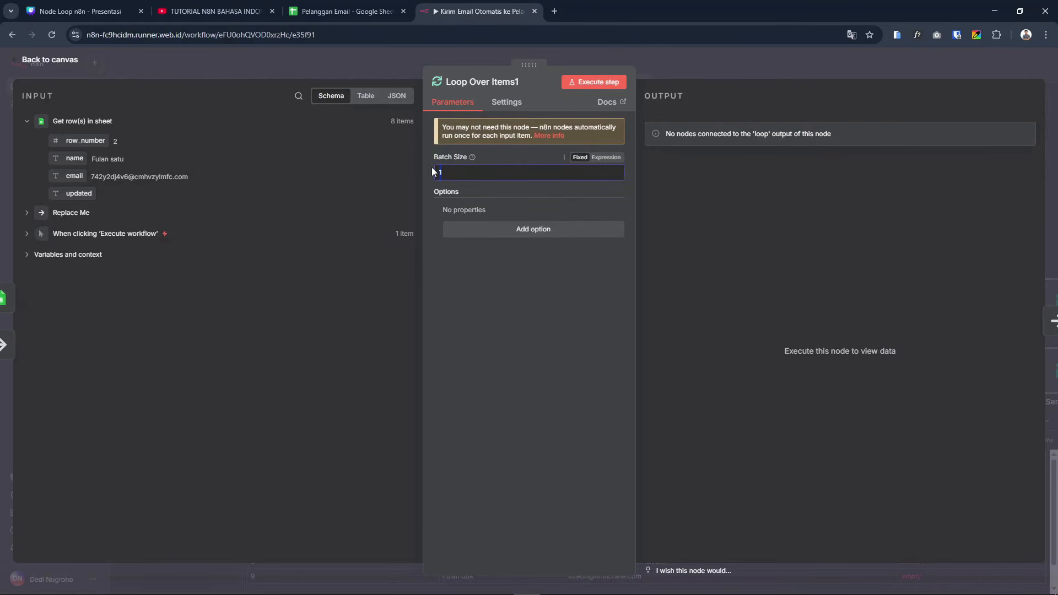
left_click(501, 292)
left_click(650, 67)
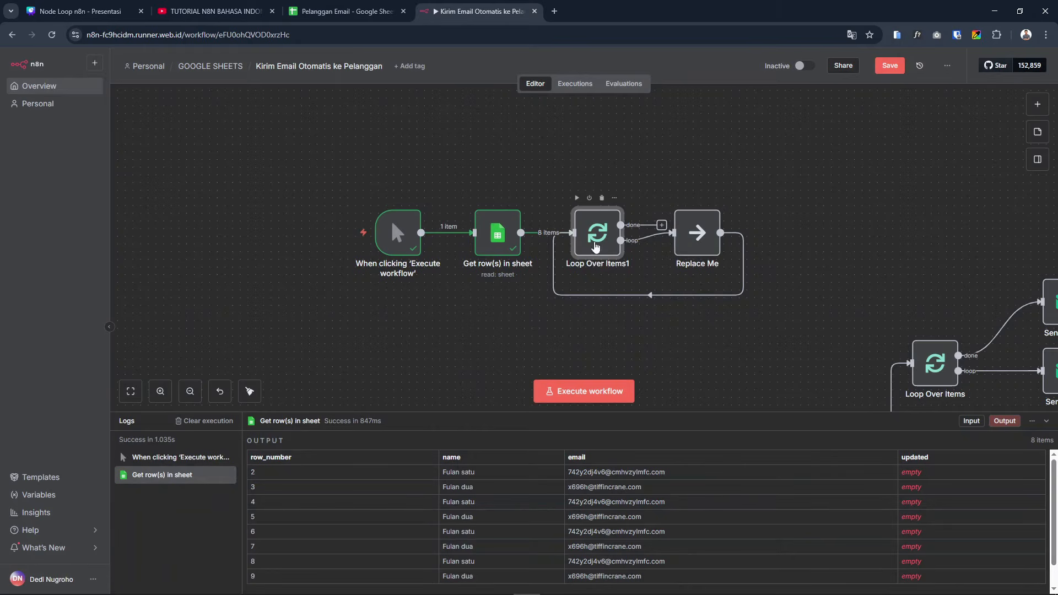
Insert a Send an Email node on the loop branch of Loop Over Items1 and delete the Replace Me placeholder.
left_click_drag(706, 244, 744, 244)
mouse_move(663, 261)
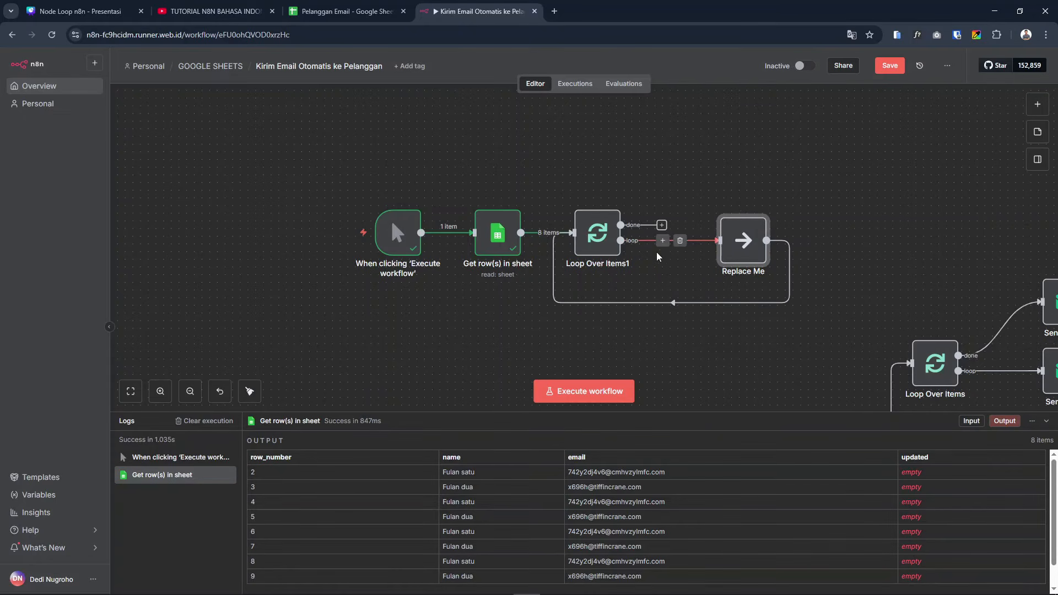
left_click(663, 240)
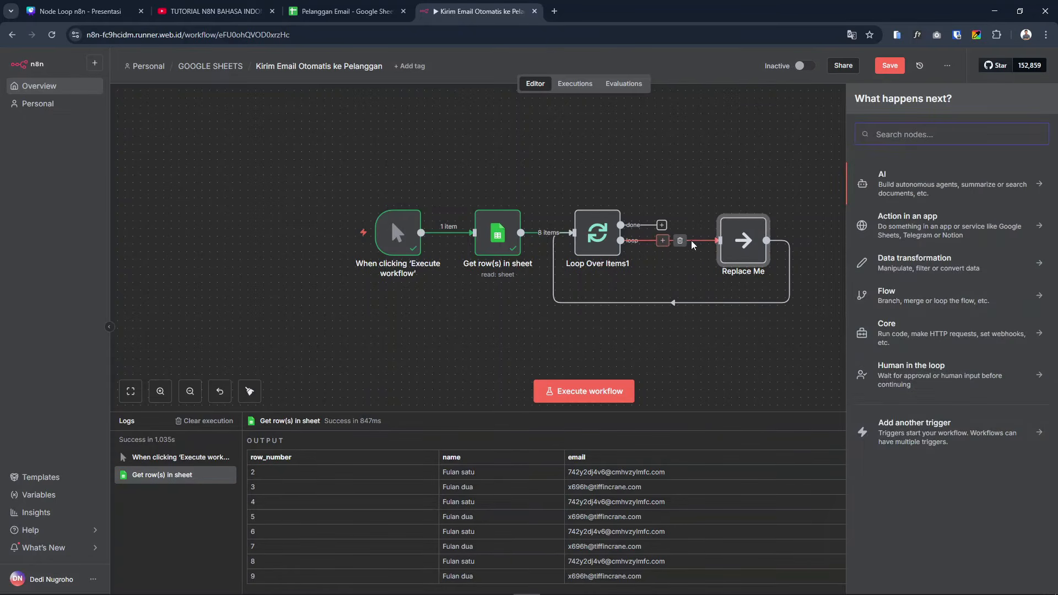
type("send")
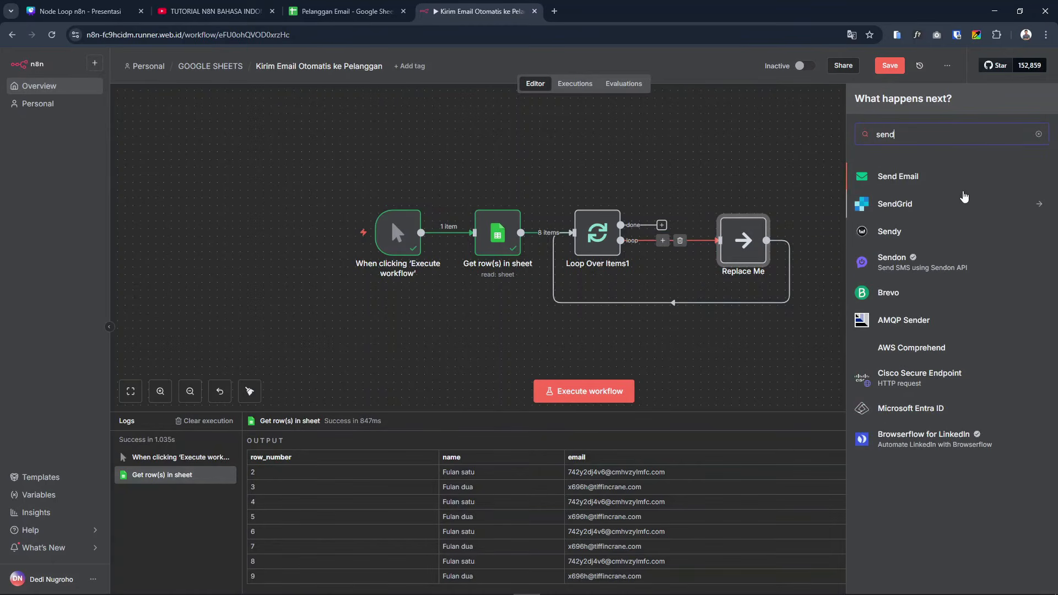
left_click(910, 177)
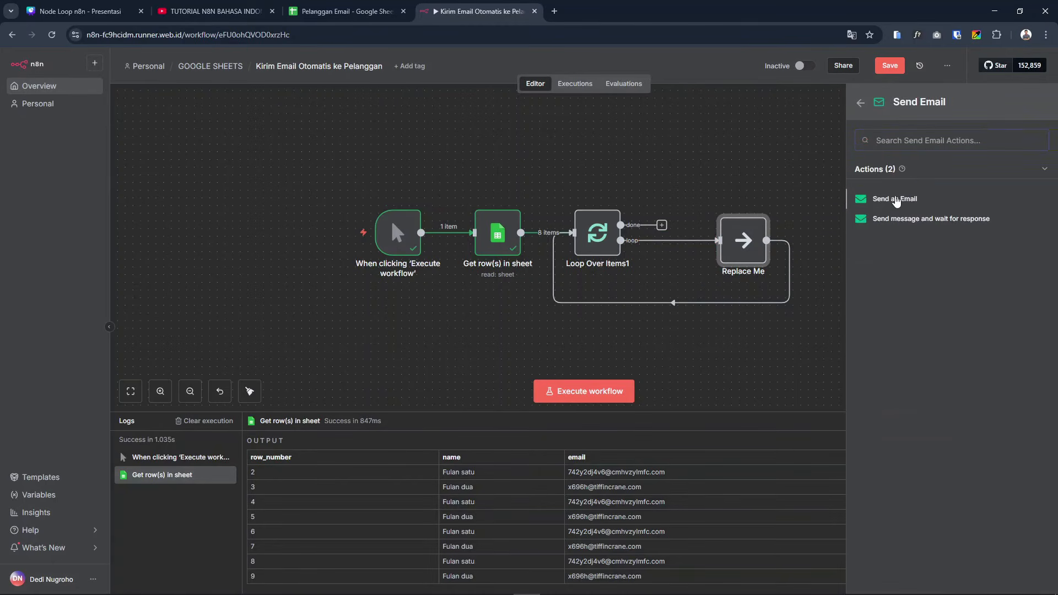
left_click(896, 201)
left_click(667, 67)
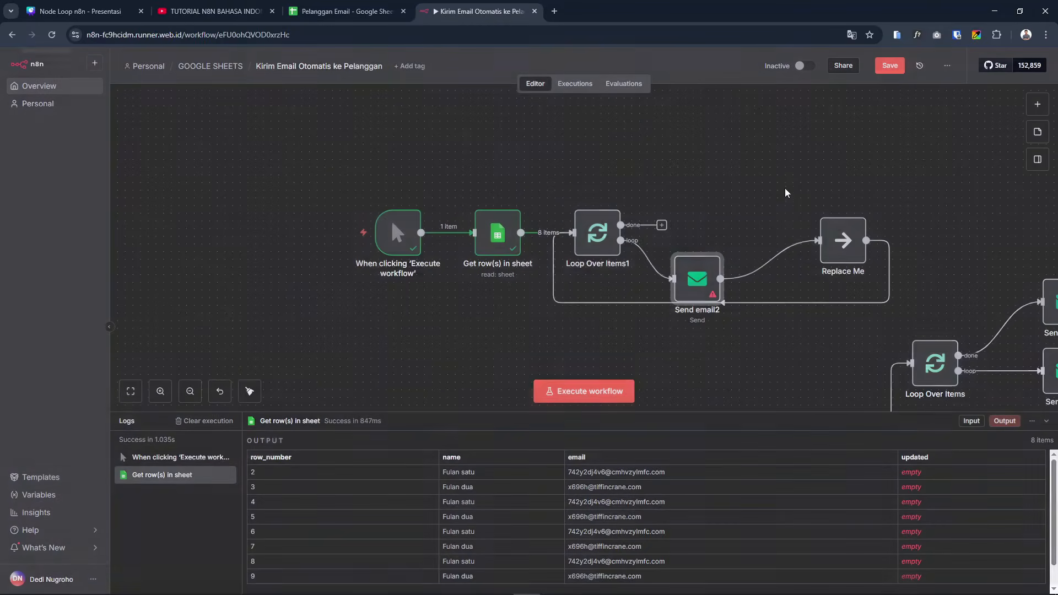
left_click_drag(709, 268, 757, 222)
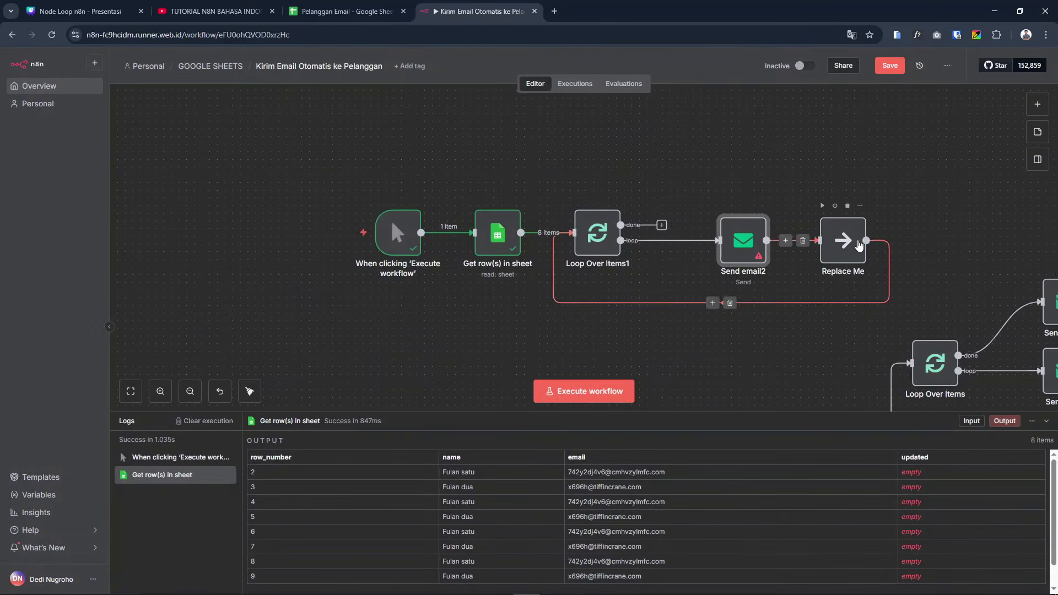
left_click(847, 207)
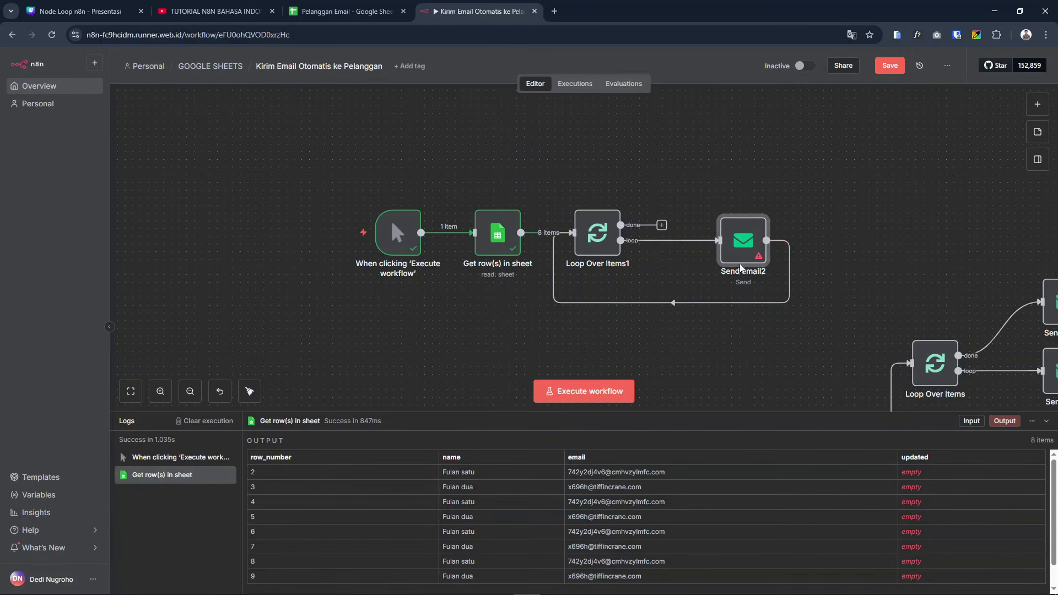
Review the rebuilt loop's connections and the customer rows in the Pelanggan Email spreadsheet.
scroll(676, 267, "down", 4)
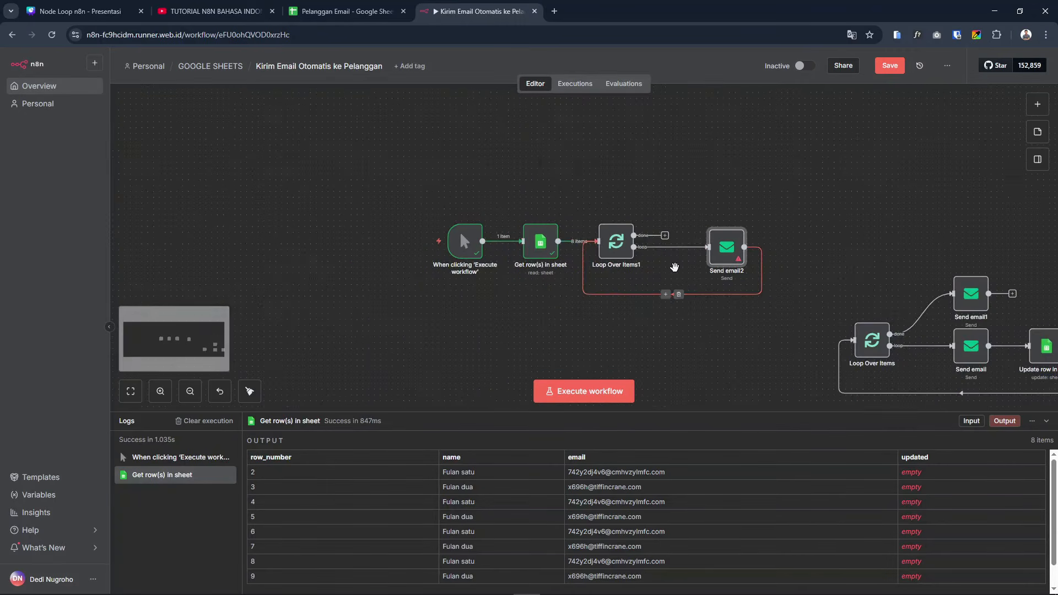
scroll(657, 265, "up", 2)
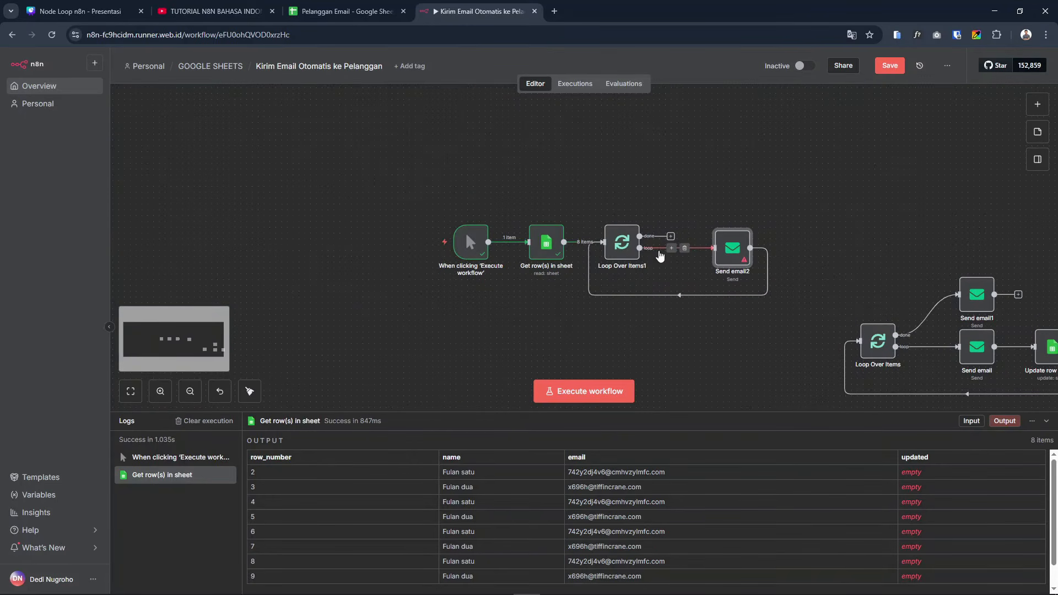
left_click_drag(846, 248, 720, 228)
scroll(477, 219, "up", 4)
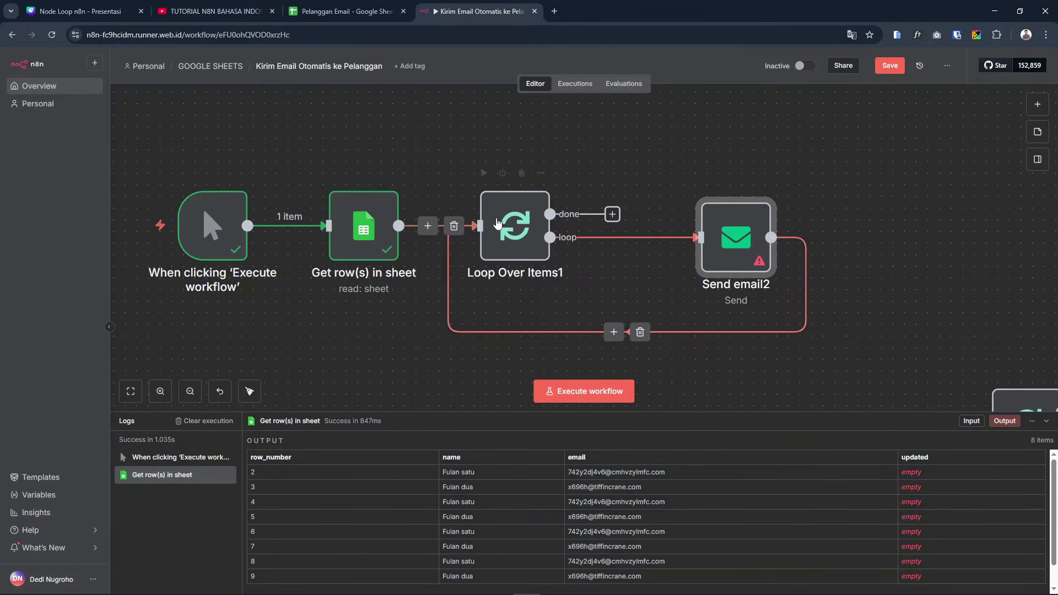
left_click(342, 6)
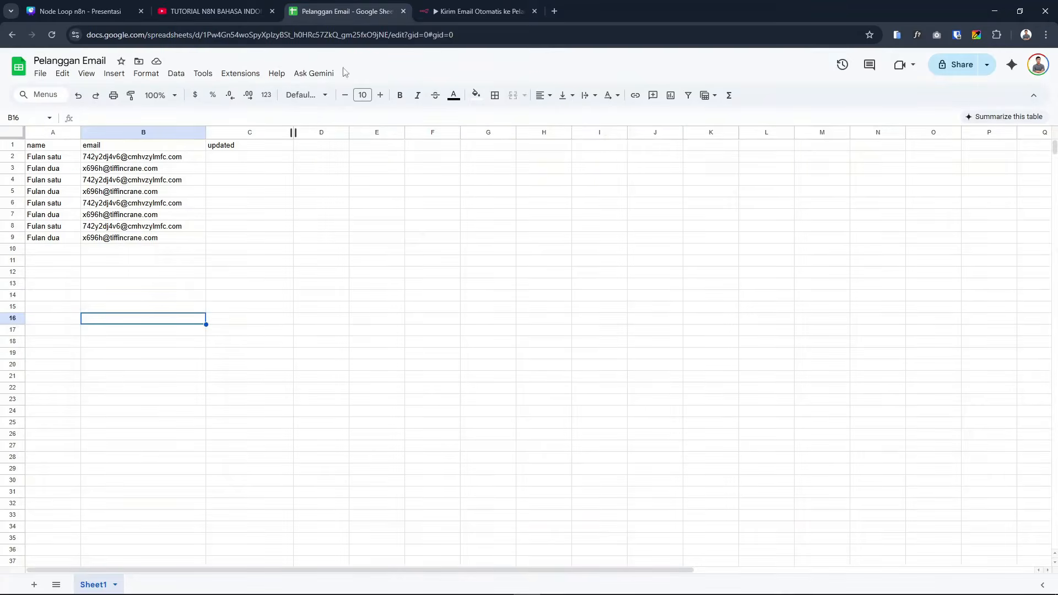
left_click(472, 11)
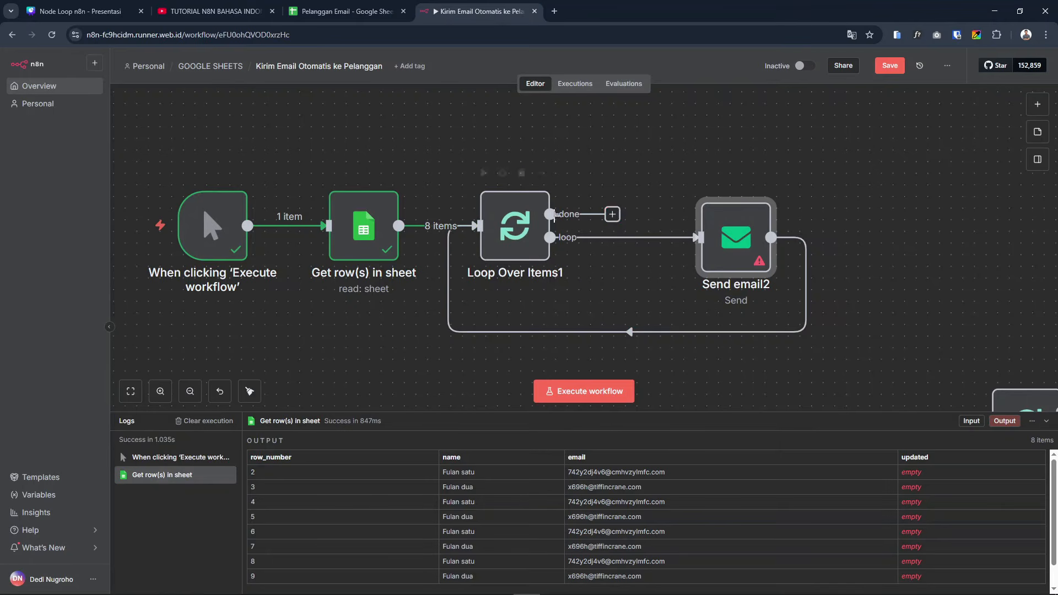
left_click(613, 215)
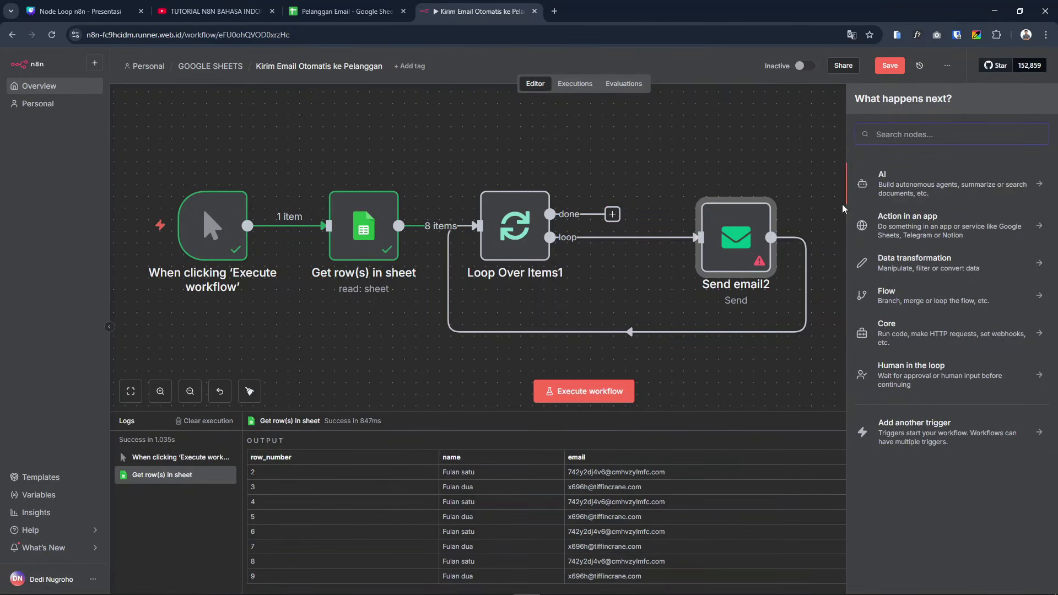
type("email")
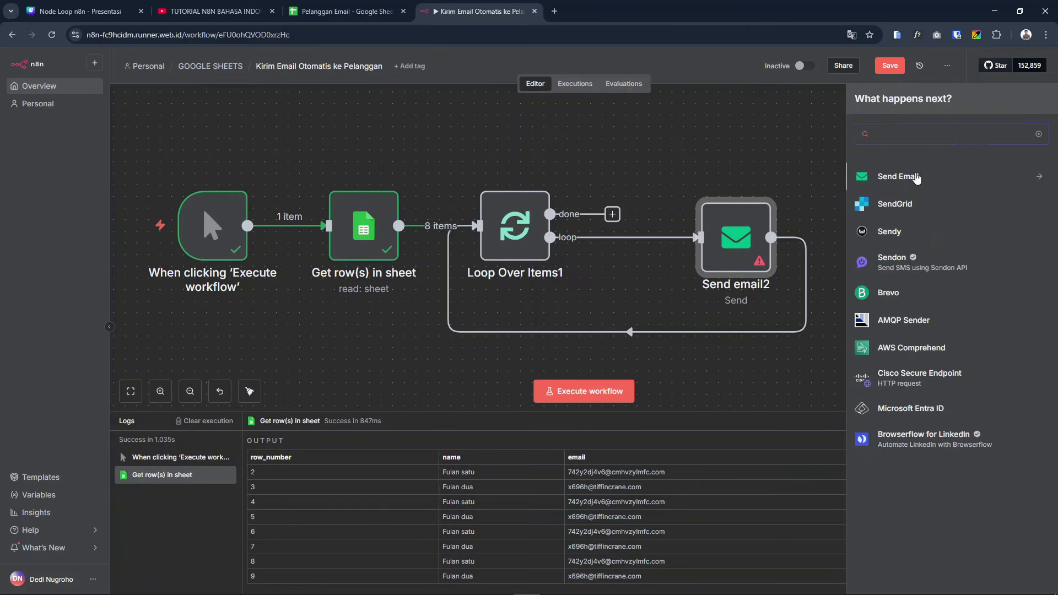
left_click(916, 176)
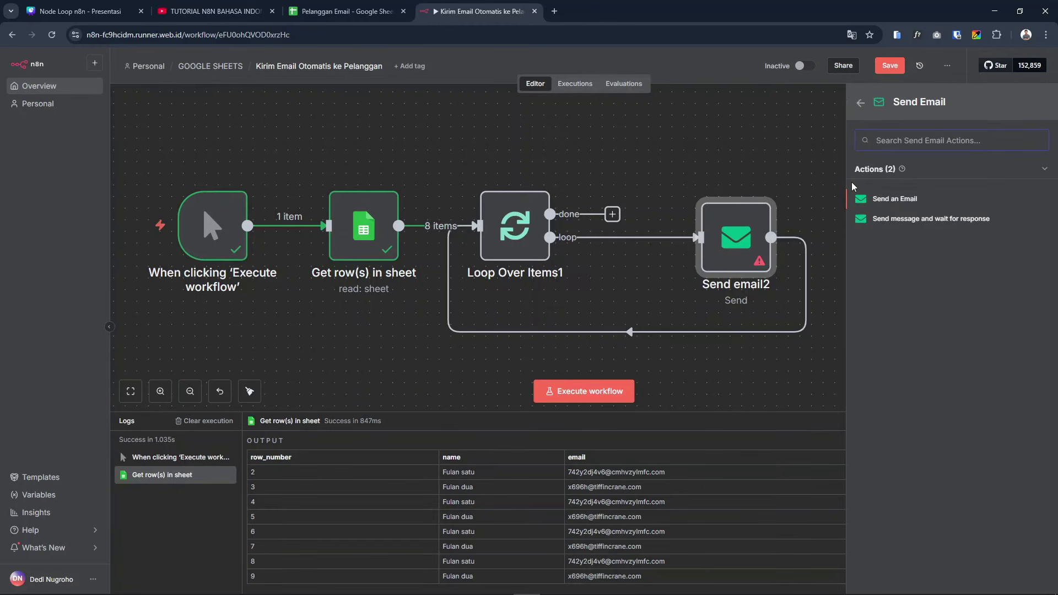
left_click(812, 133)
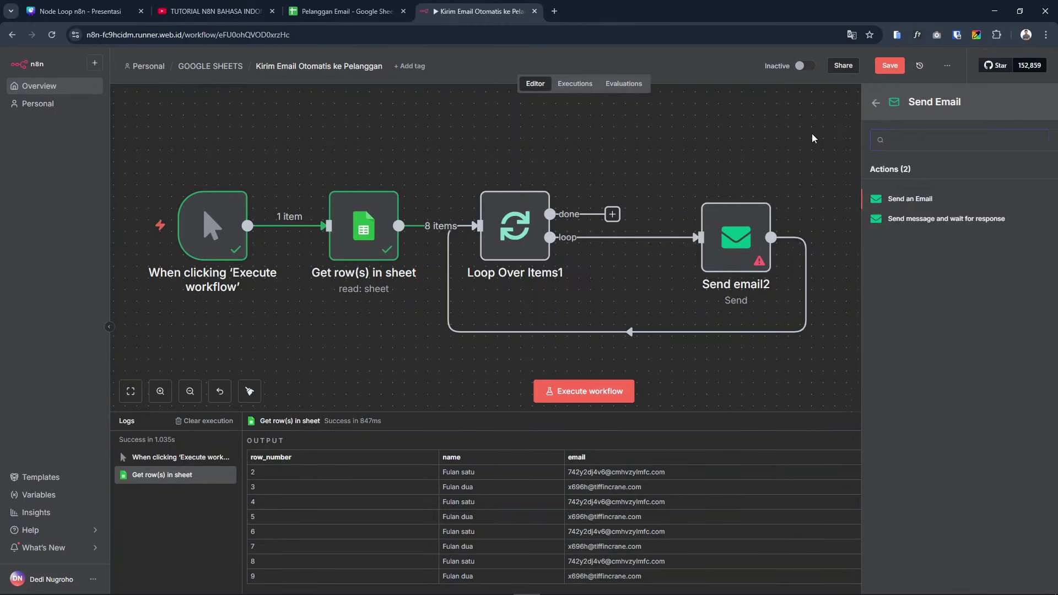
Add a WAHA Send a text message node to the done branch of Loop Over Items1 and place it above Send email2.
left_click(609, 215)
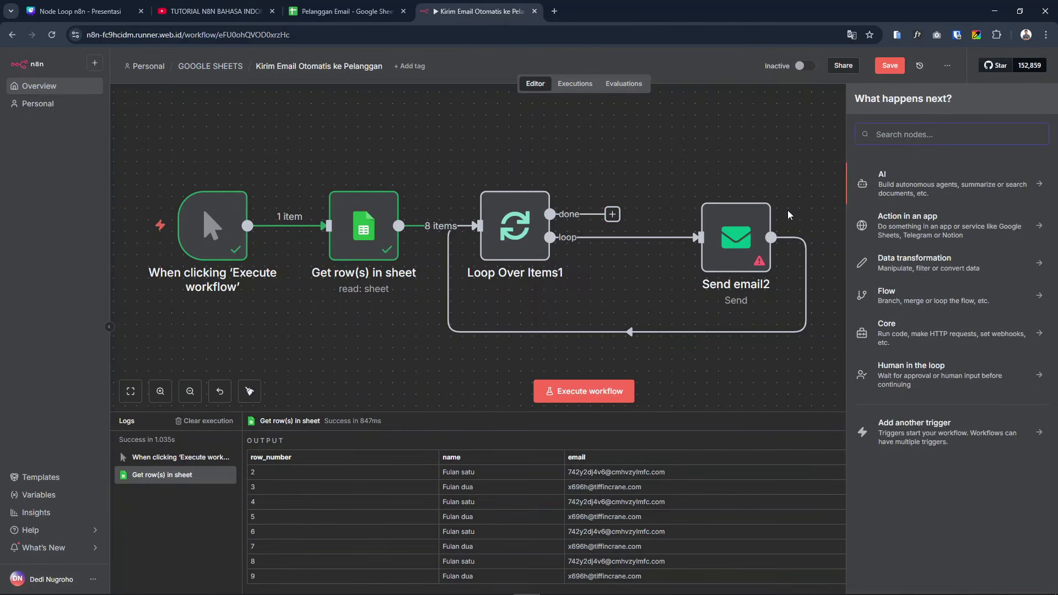
type("waha")
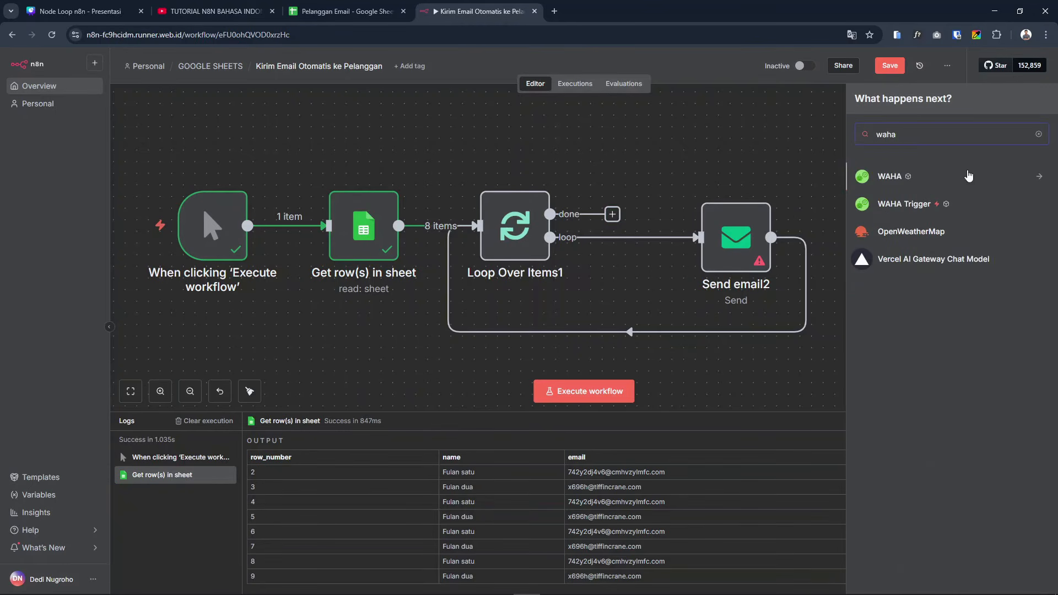
left_click(902, 177)
scroll(914, 414, "down", 5)
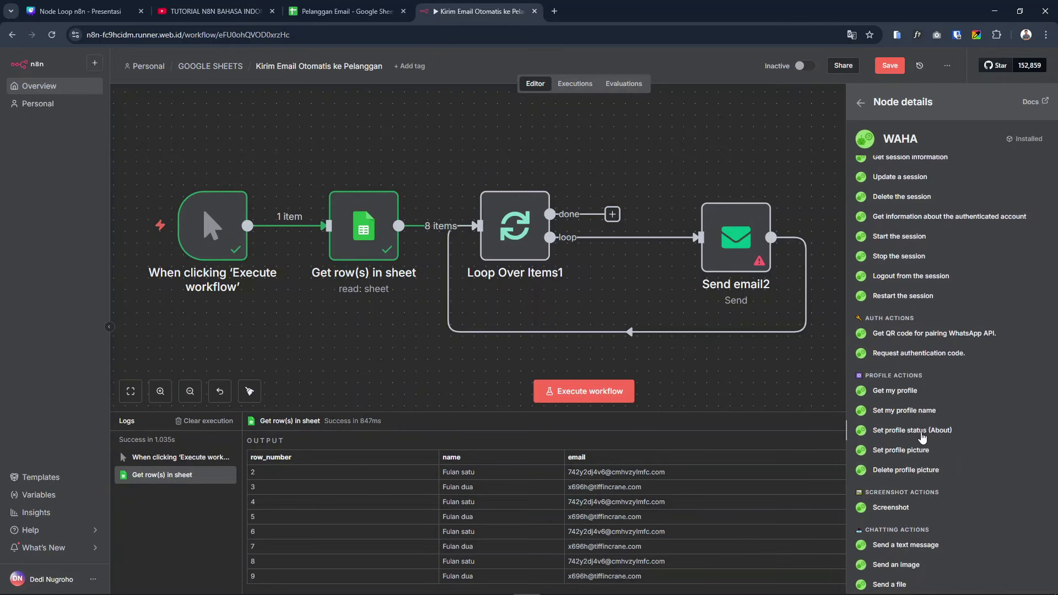
scroll(909, 439, "down", 2)
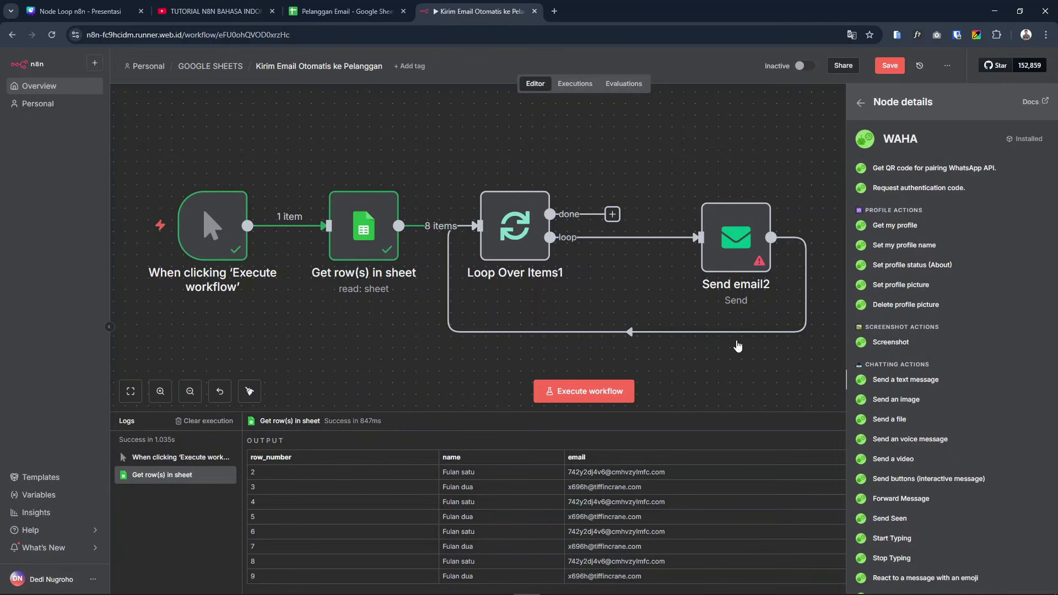
key("Return")
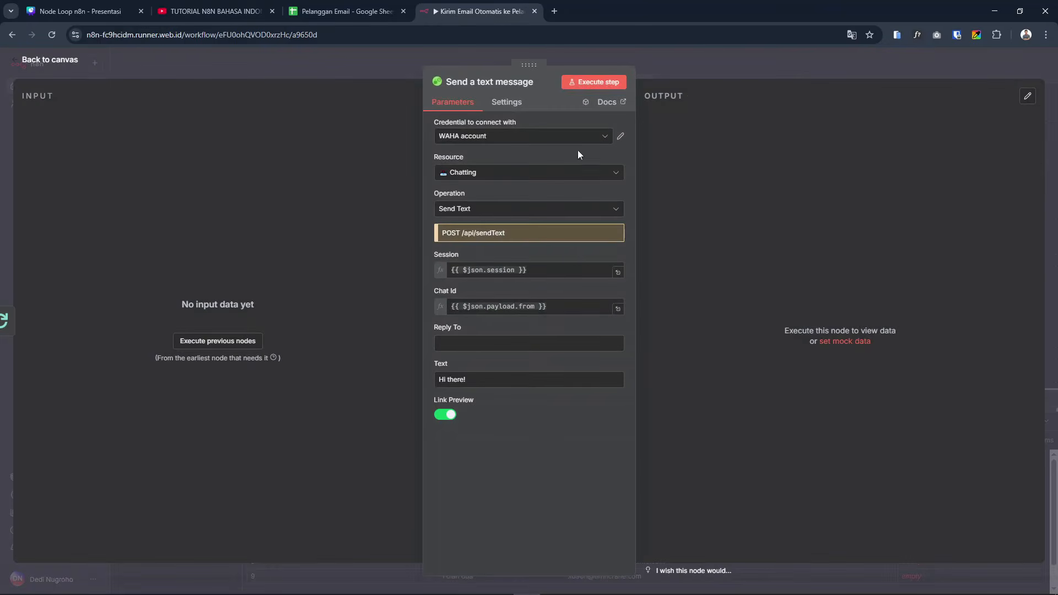
left_click(706, 51)
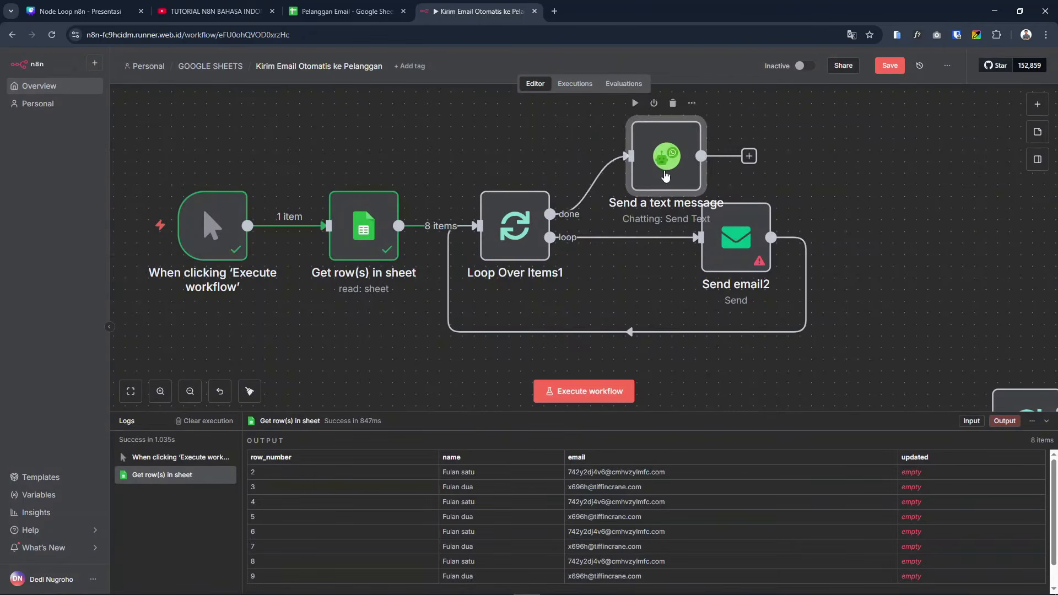
left_click_drag(666, 175, 735, 141)
scroll(706, 188, "down", 3)
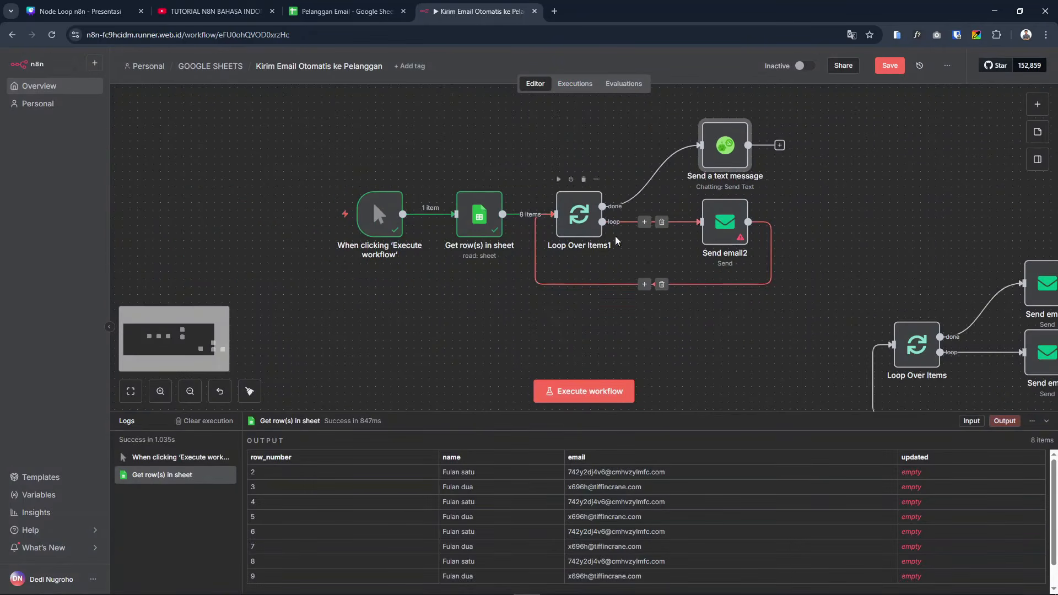
Move the Send email2 node lower so it sits clear of the done branch.
left_click(728, 234)
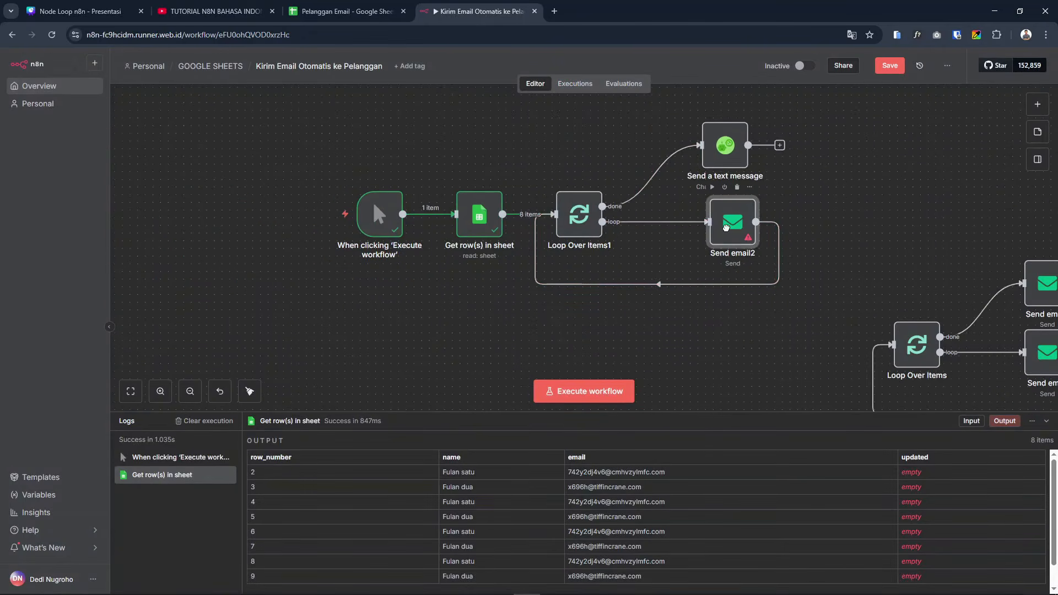
left_click_drag(726, 233, 725, 251)
left_click(758, 203)
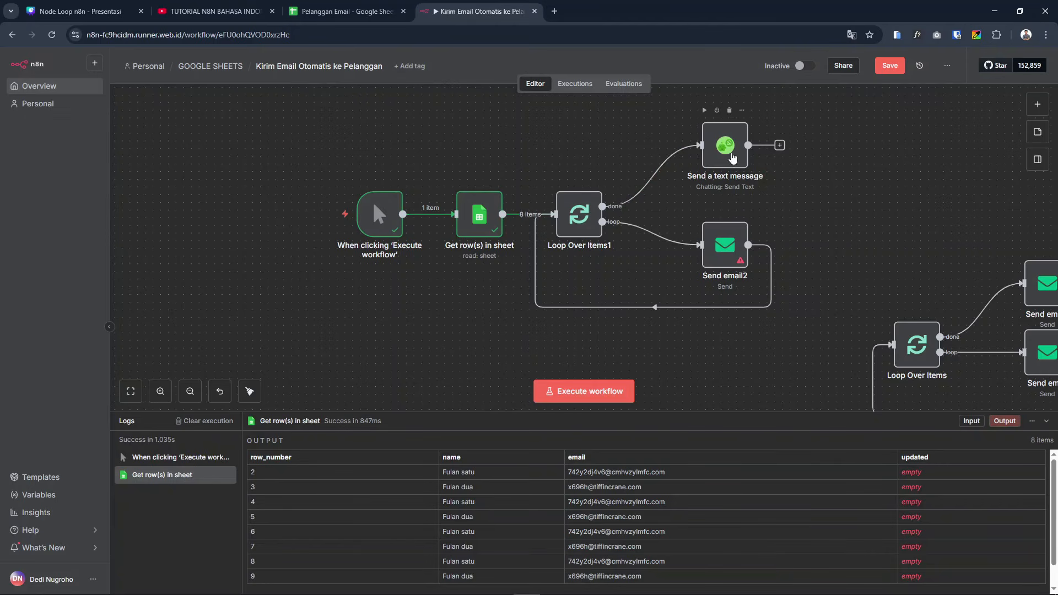
Delete the WAHA Send a text message node from the done branch.
left_click(729, 154)
left_click(730, 110)
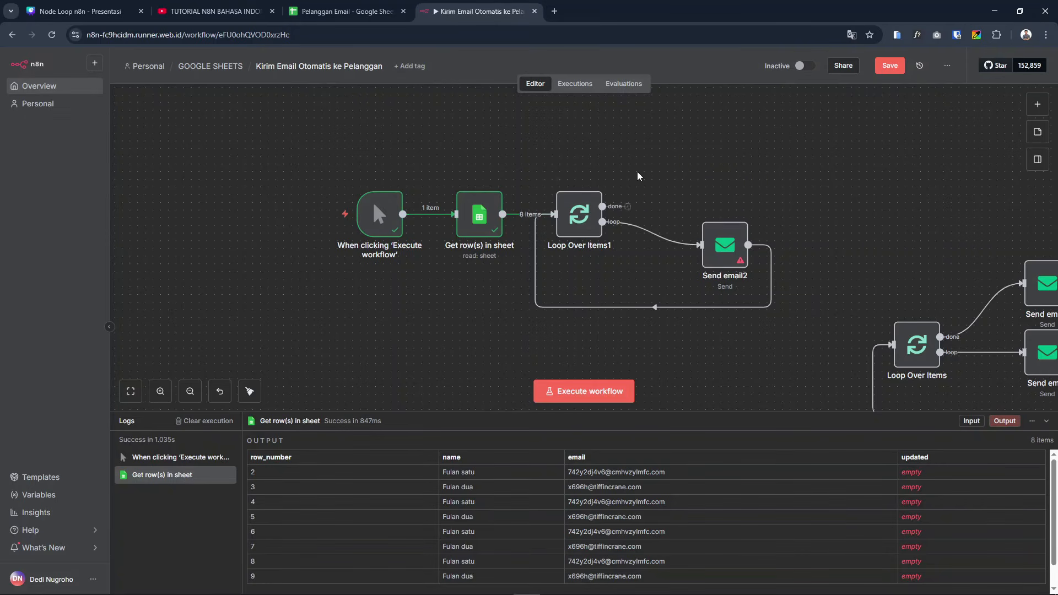
Add a Telegram Send a text message node to the done branch of Loop Over Items1.
left_click(643, 207)
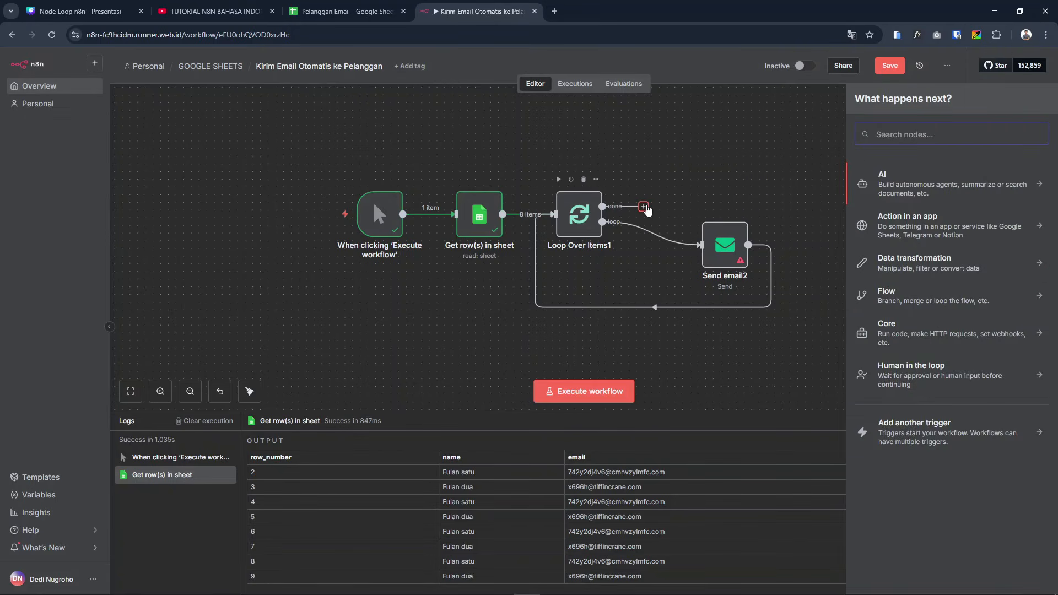
type("tel")
left_click(885, 186)
scroll(909, 435, "down", 3)
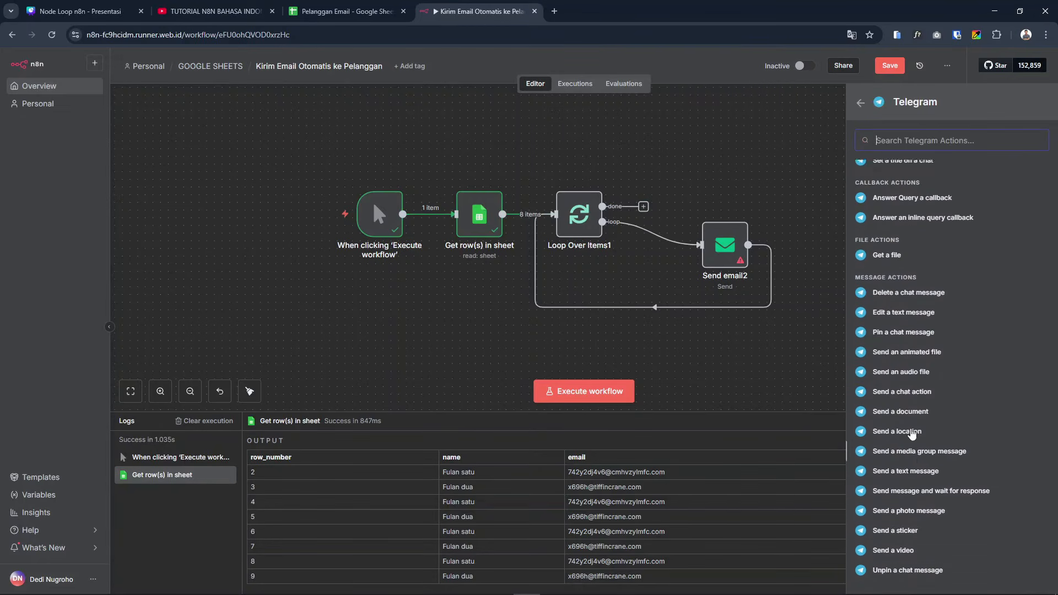
scroll(912, 435, "up", 1)
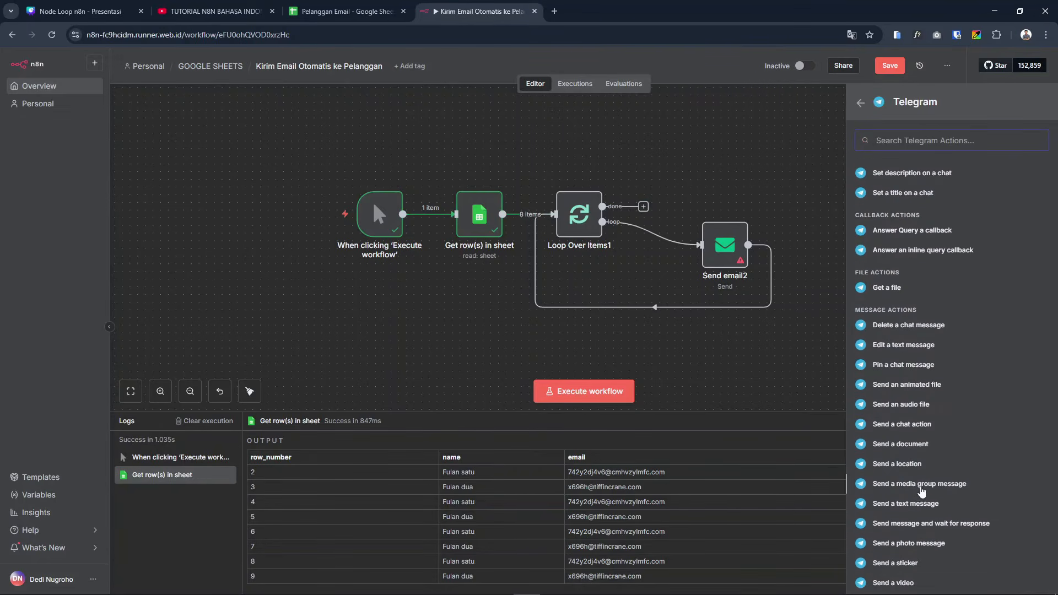
left_click(915, 503)
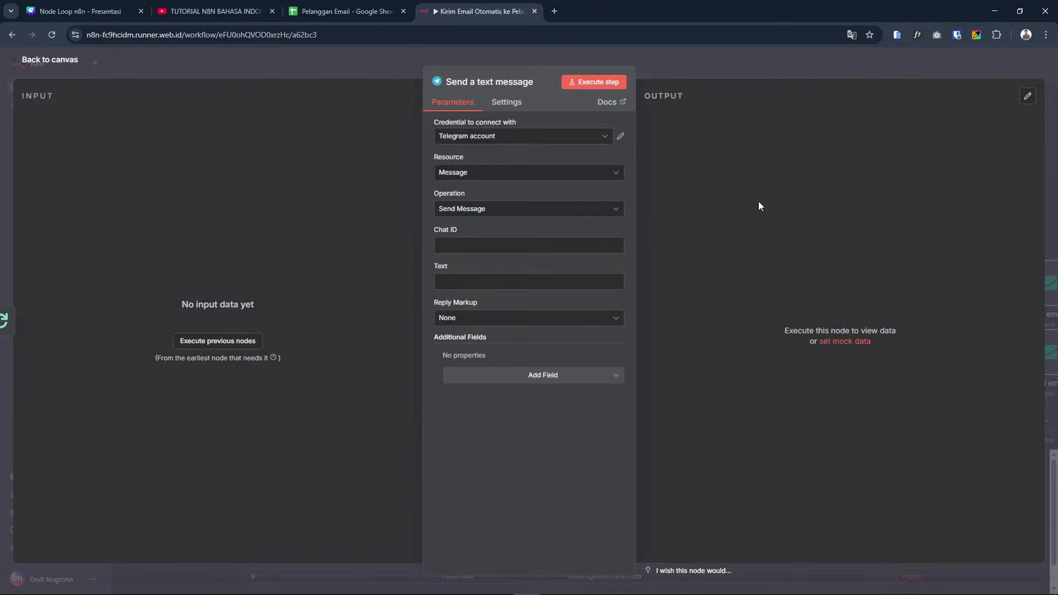
left_click(653, 64)
Space the two loop branches apart, with the Telegram node above and slightly right of a lowered Send email2 node.
left_click_drag(730, 166, 722, 166)
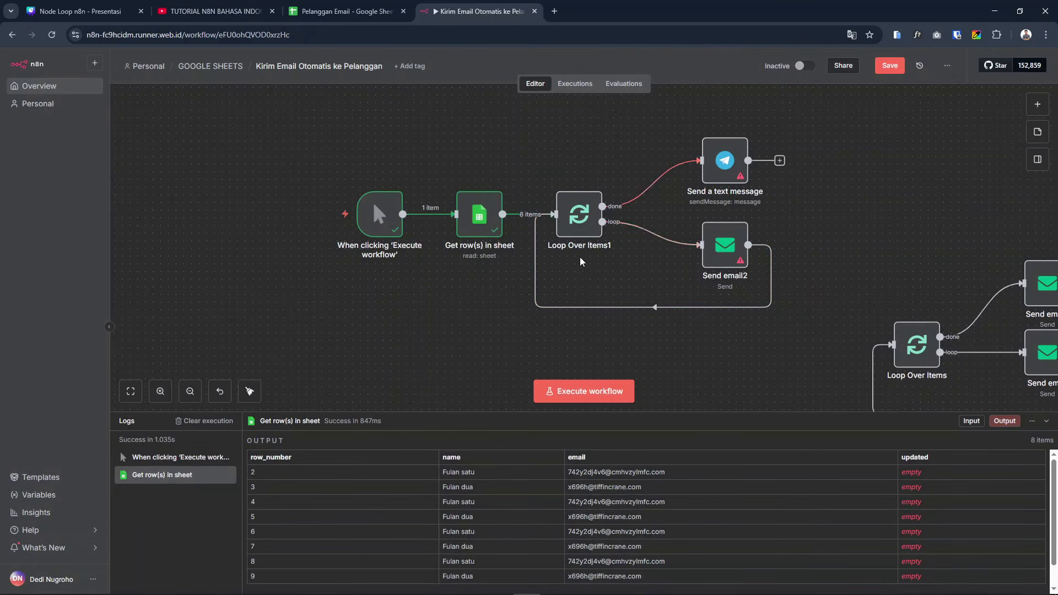
mouse_move(731, 246)
left_mouse_down()
mouse_move(771, 248)
mouse_move(766, 259)
mouse_move(728, 254)
left_mouse_up()
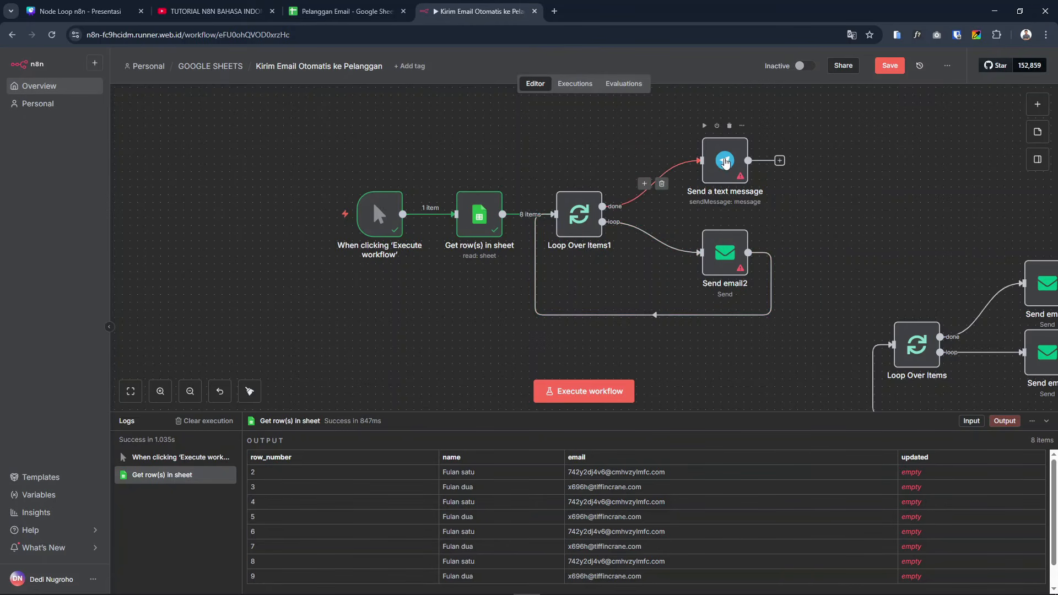
left_click_drag(729, 166, 738, 165)
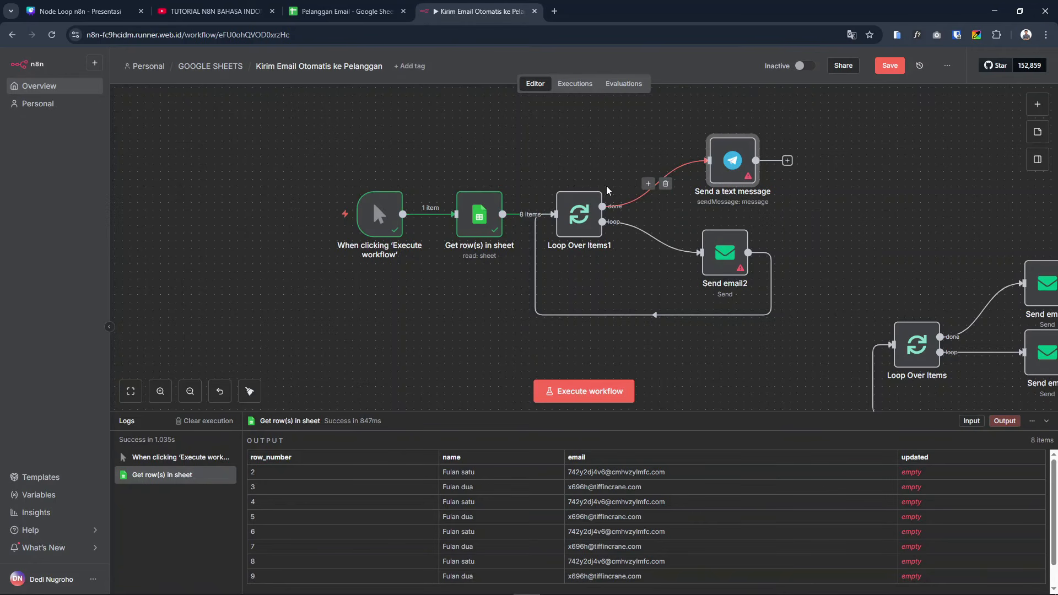
left_click(817, 206)
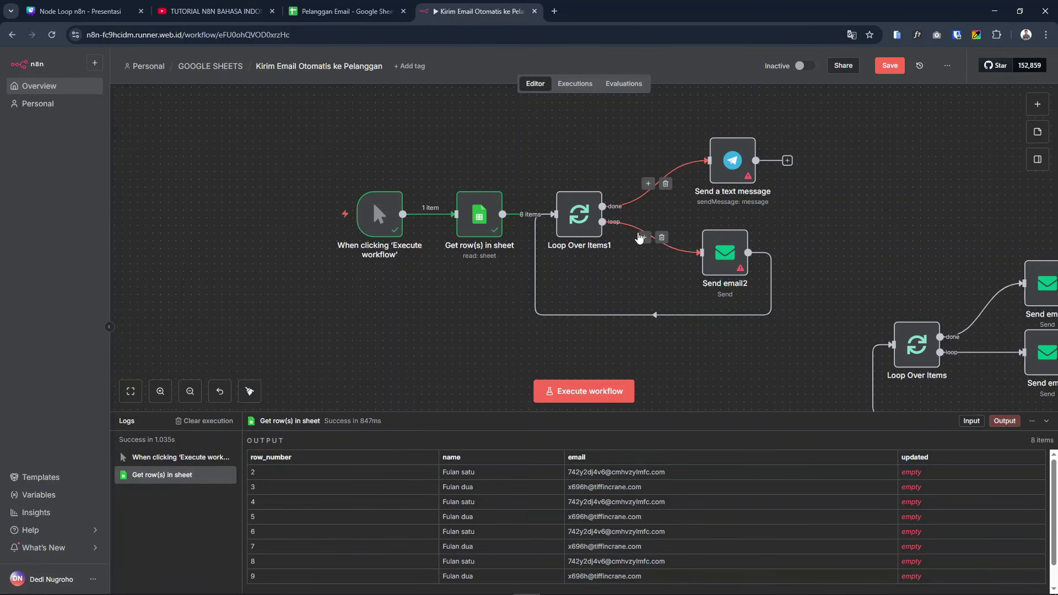
Insert a Wait node between the loop output and Send email2, with a wait amount of 10 seconds.
left_click(642, 238)
type("wait")
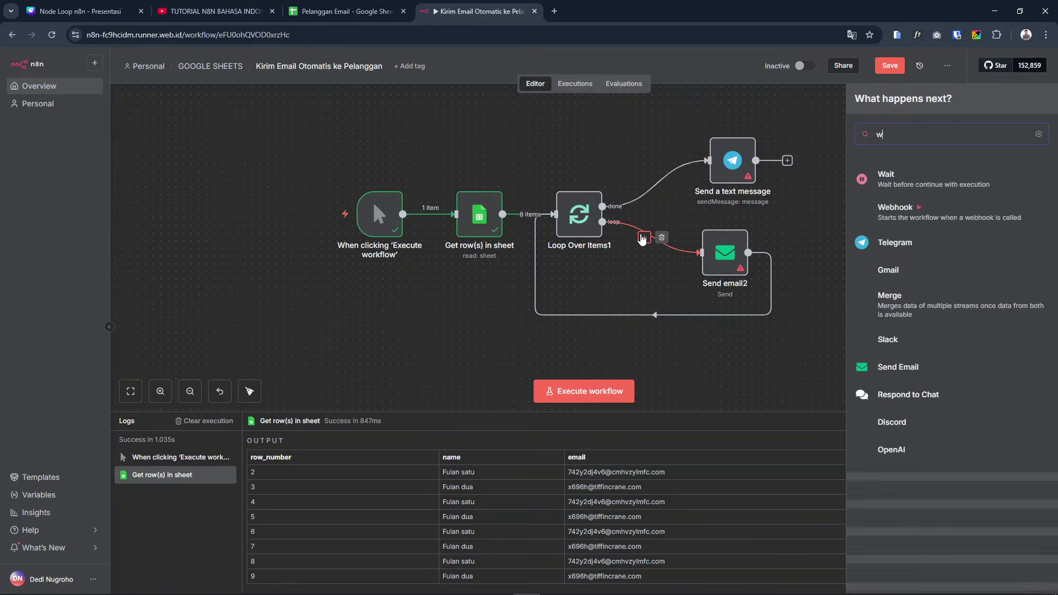
left_click(914, 178)
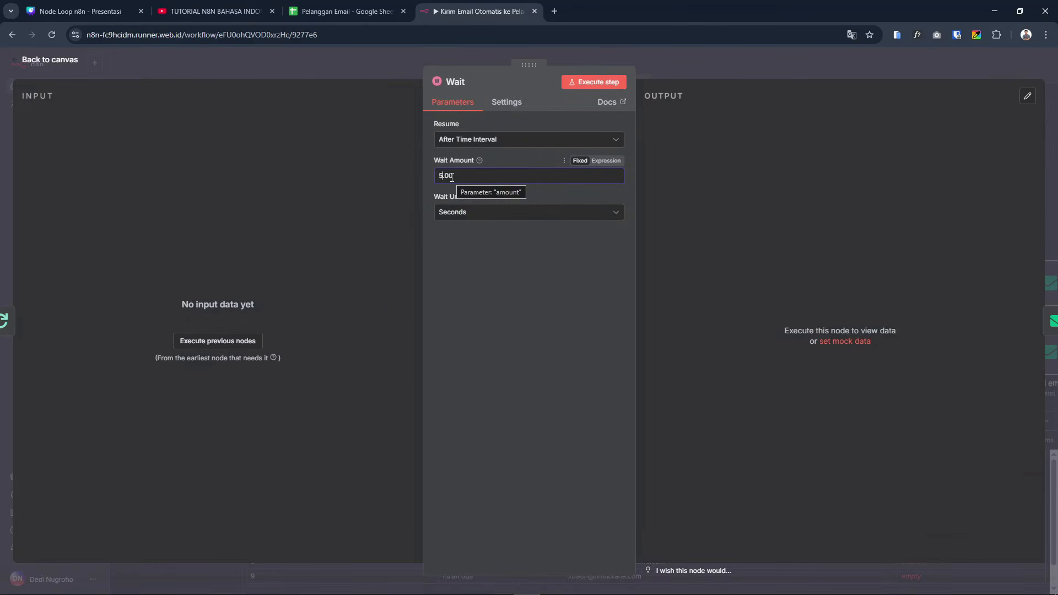
key("BackSpace")
type("10")
left_click(491, 239)
left_click(667, 67)
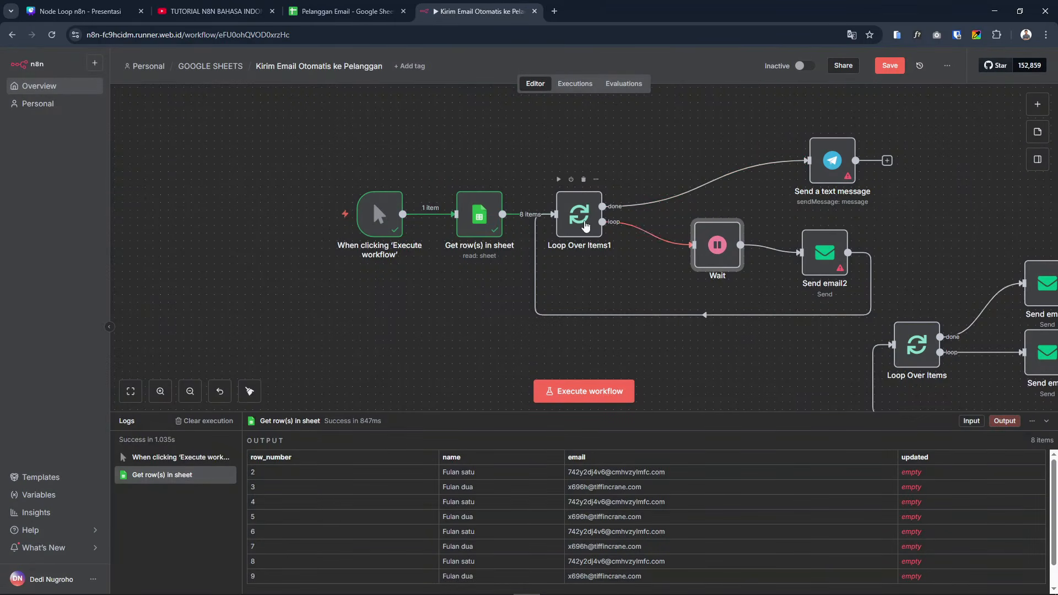
Shift the Wait node slightly left and move the Telegram node up and left, above the gap between Wait and Send email2.
mouse_move(715, 238)
left_mouse_down()
mouse_move(715, 254)
mouse_move(720, 238)
mouse_move(712, 244)
left_mouse_up()
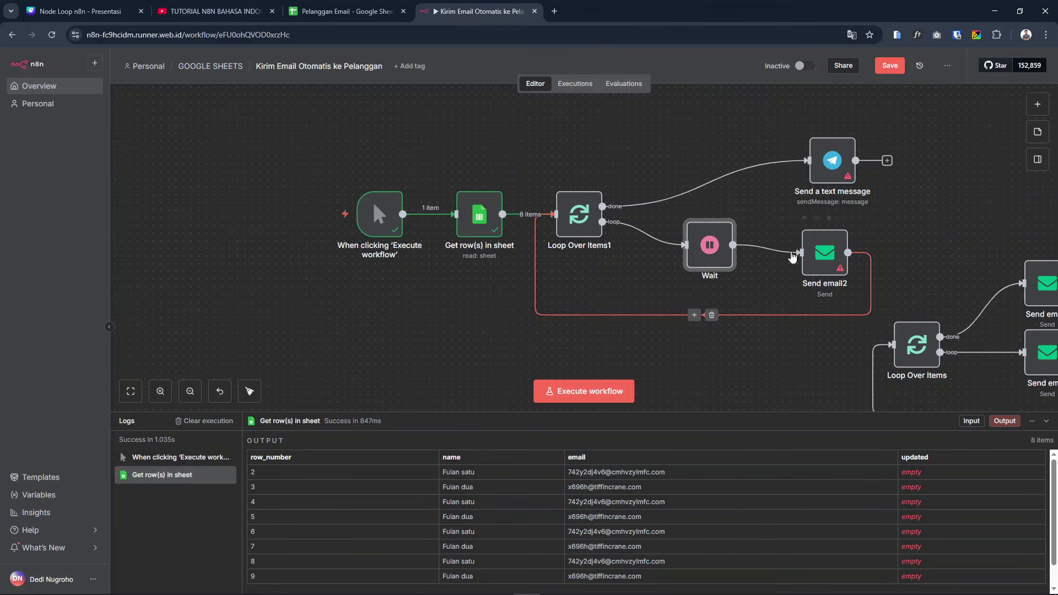
left_click_drag(832, 169, 778, 153)
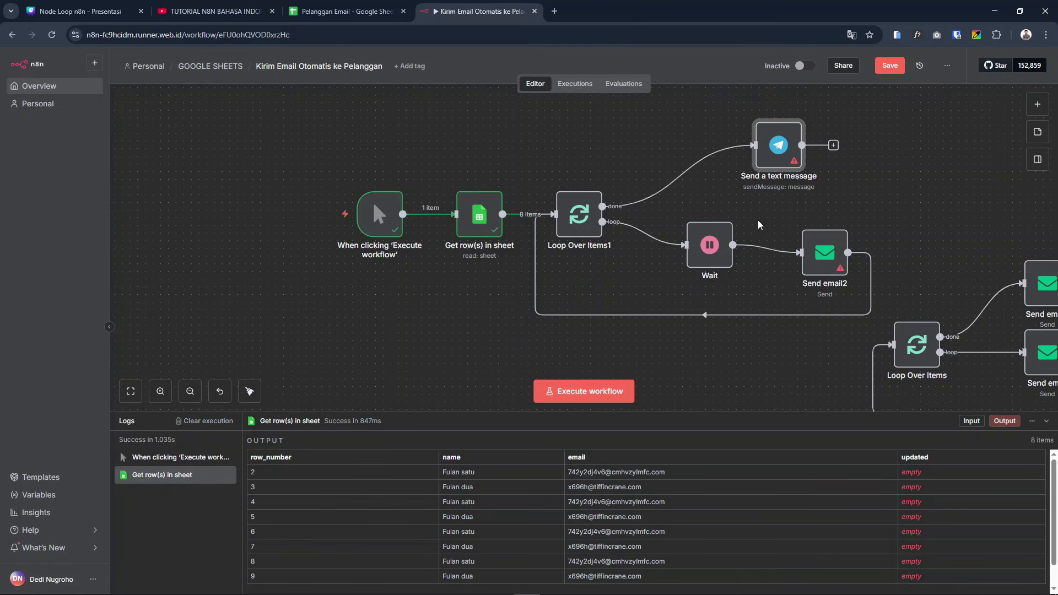
left_click(526, 158)
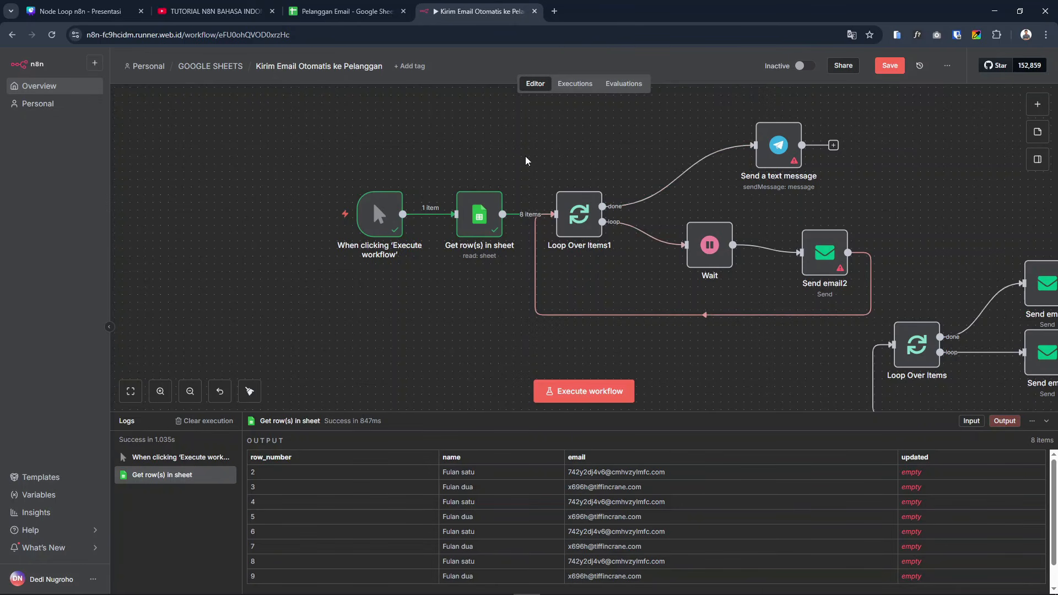
scroll(717, 176, "right", 3)
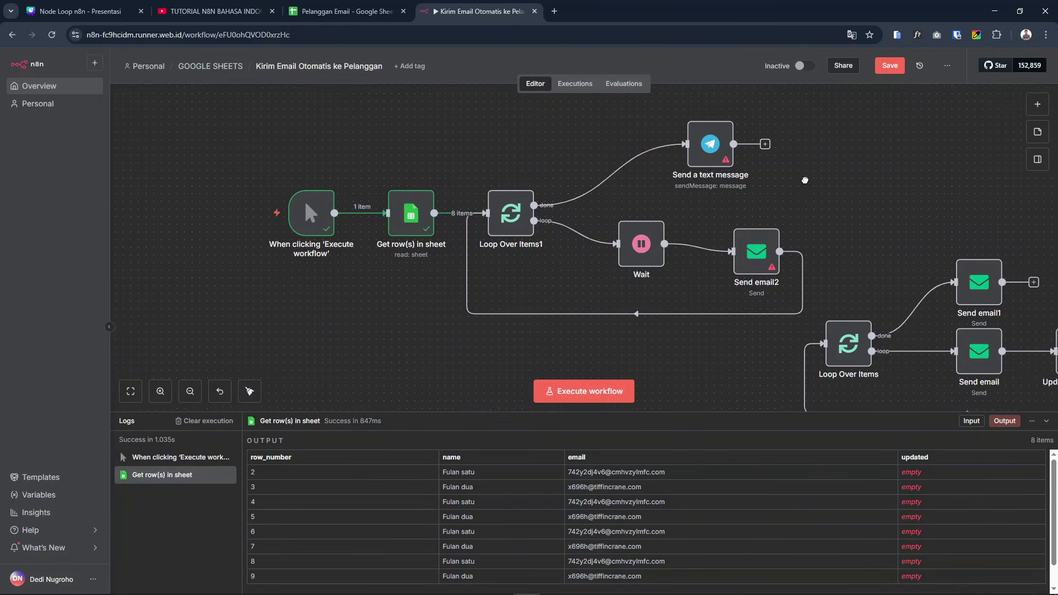
left_click_drag(503, 141, 550, 147)
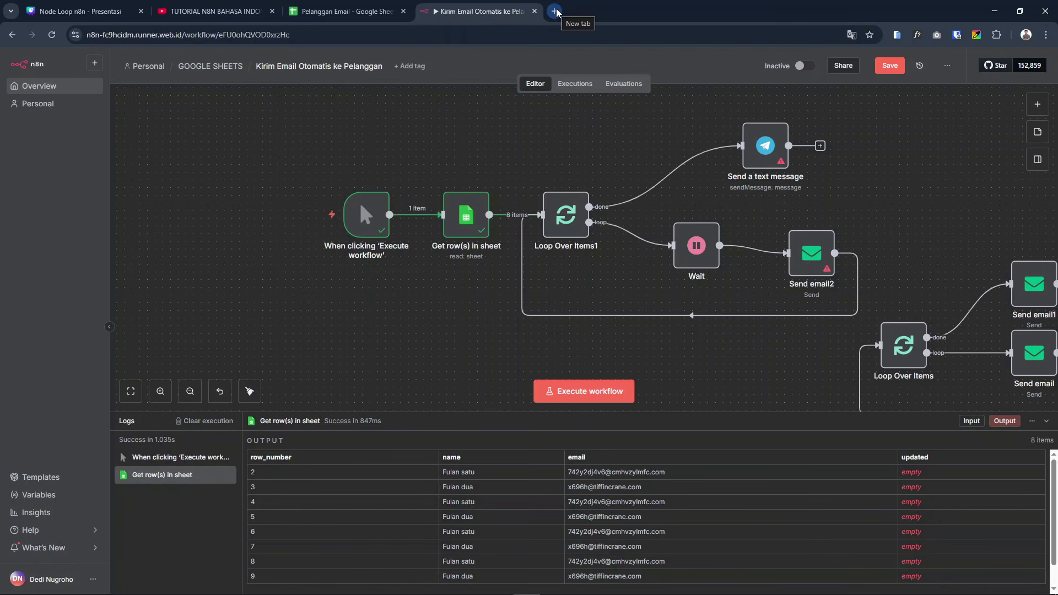
Switch to YouTube and view the full channel description of the TUTORIAL N8N BAHASA INDONESIA playlist's owner, down to its links.
left_click(215, 11)
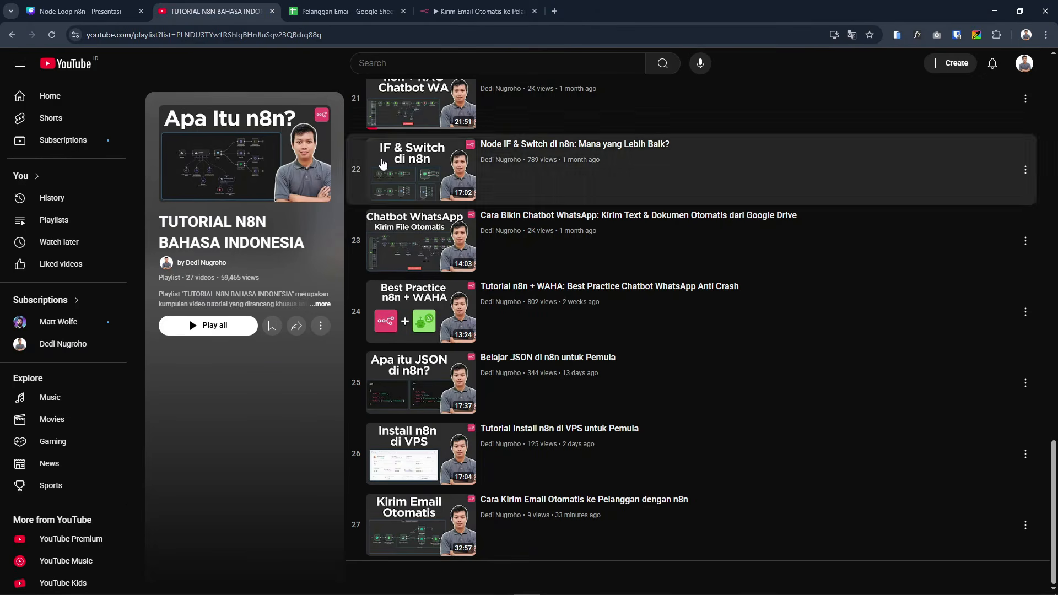
scroll(298, 160, "up", 20)
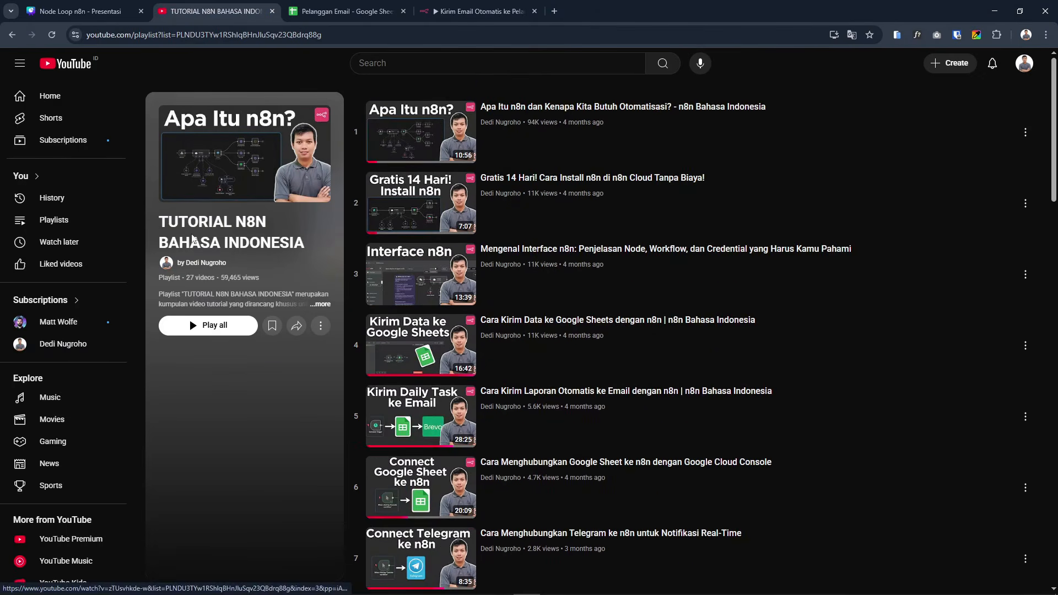
left_click(205, 263)
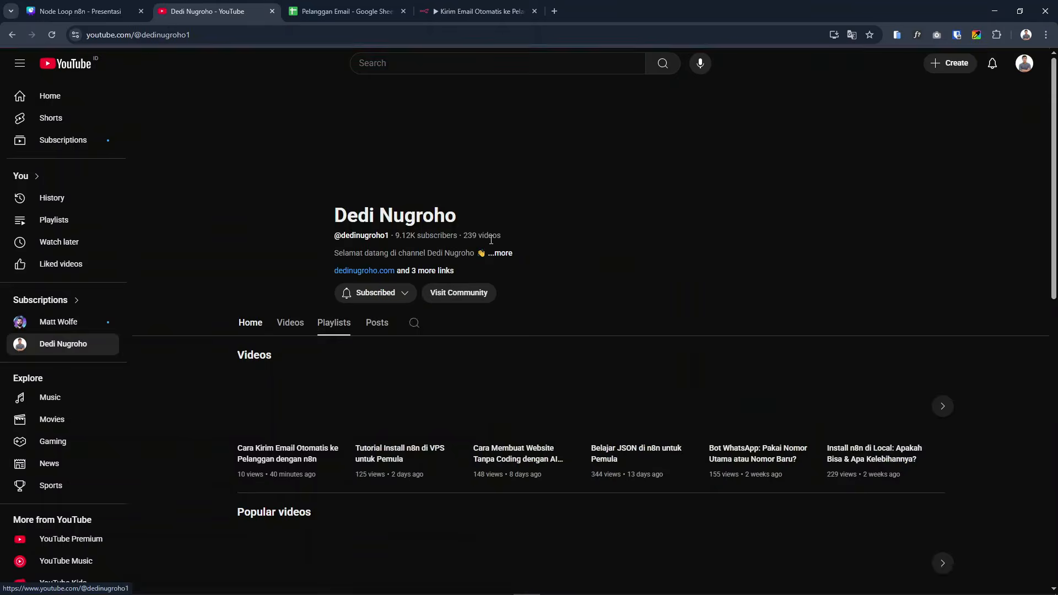
left_click(500, 254)
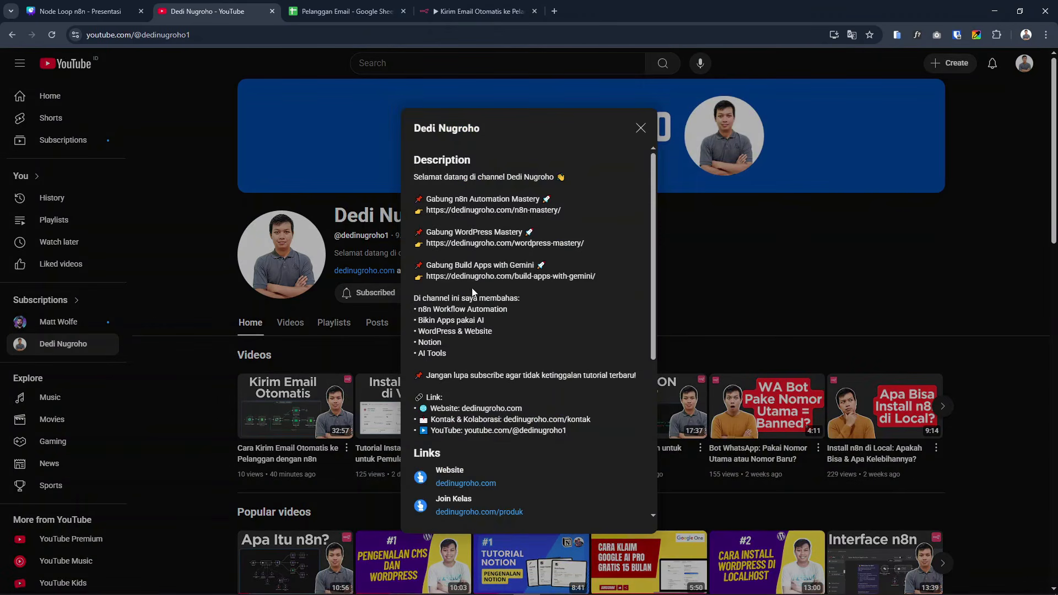
scroll(532, 359, "down", 2)
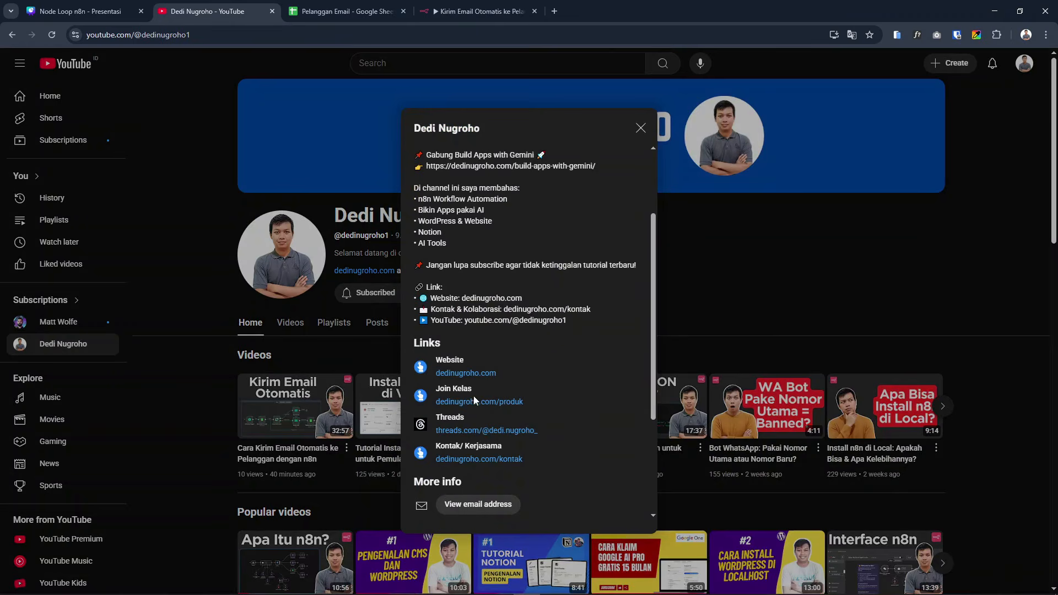
Open the Join Kelas link and look over the Kelas Eksklusif products and the website's home page.
left_click(495, 406)
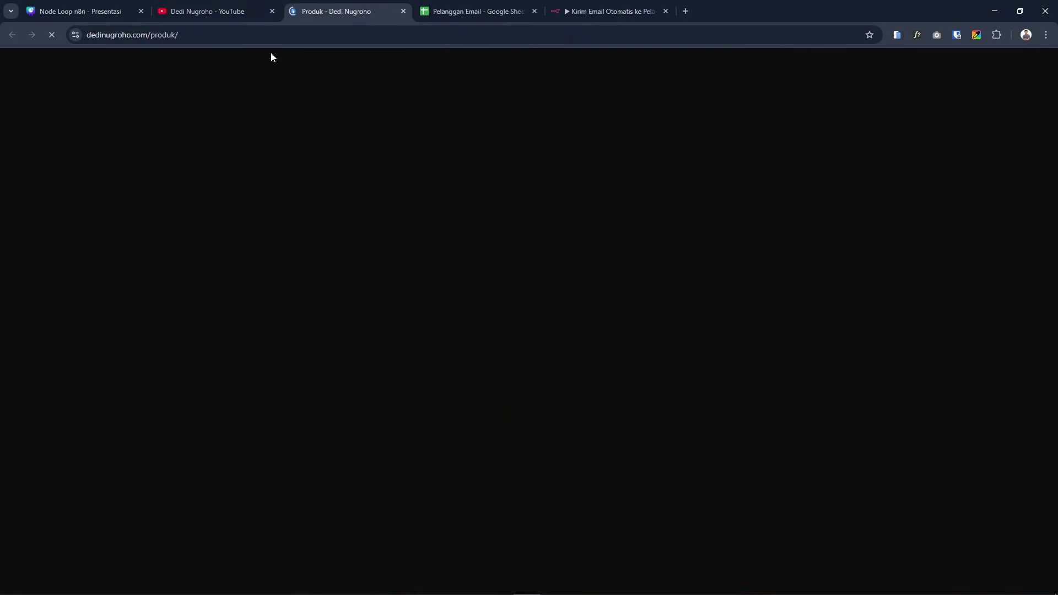
scroll(272, 312, "down", 2)
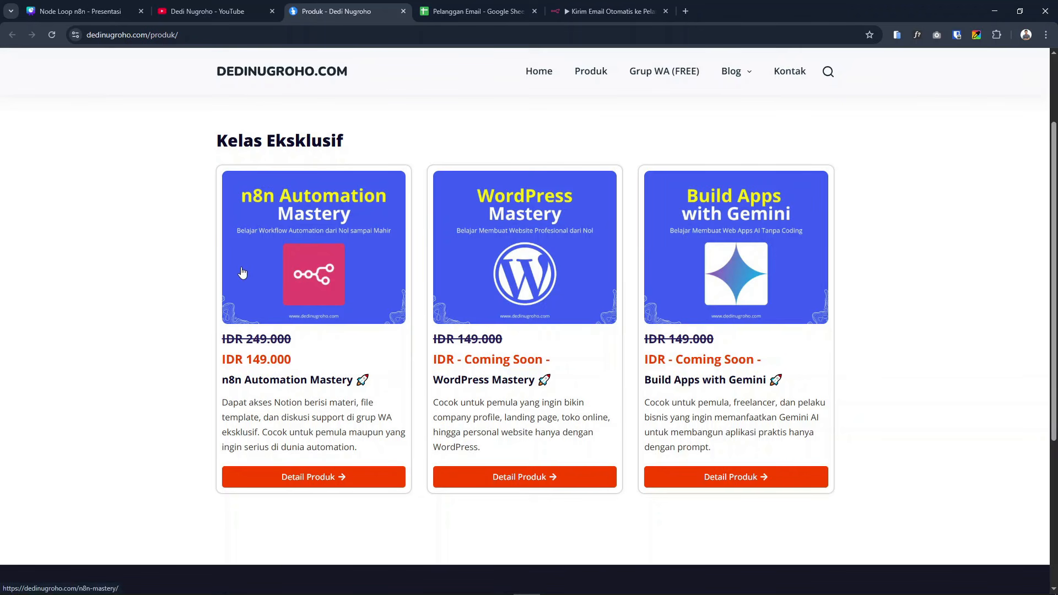
scroll(857, 228, "up", 2)
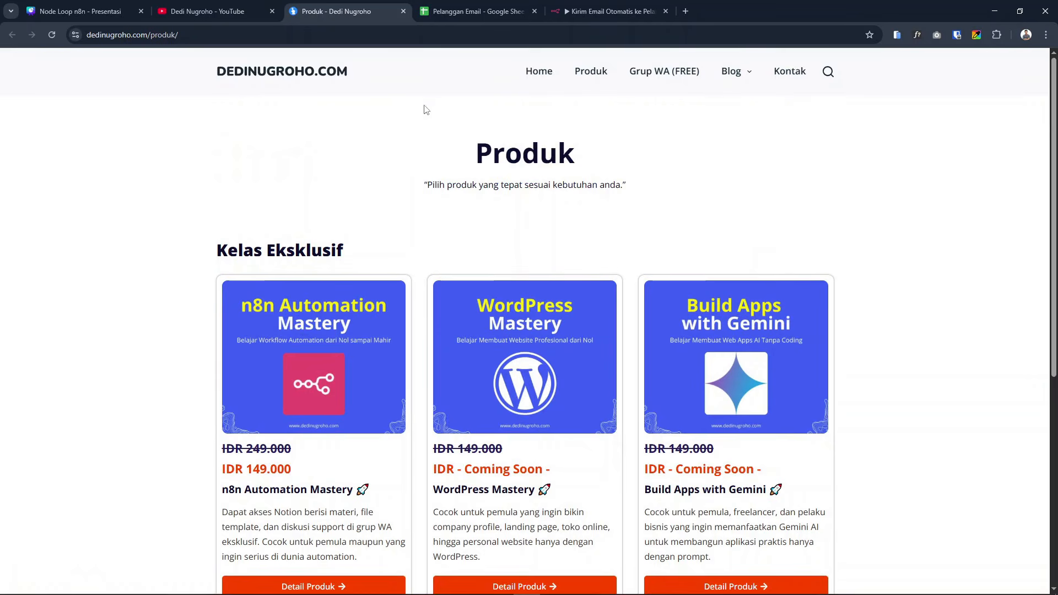
left_click(343, 78)
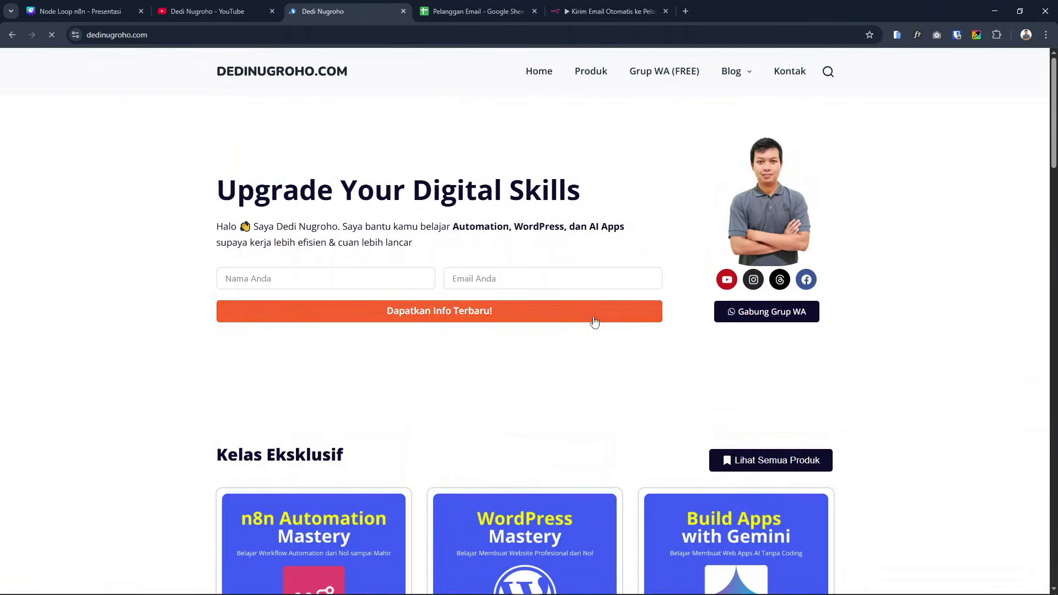
scroll(853, 262, "down", 3)
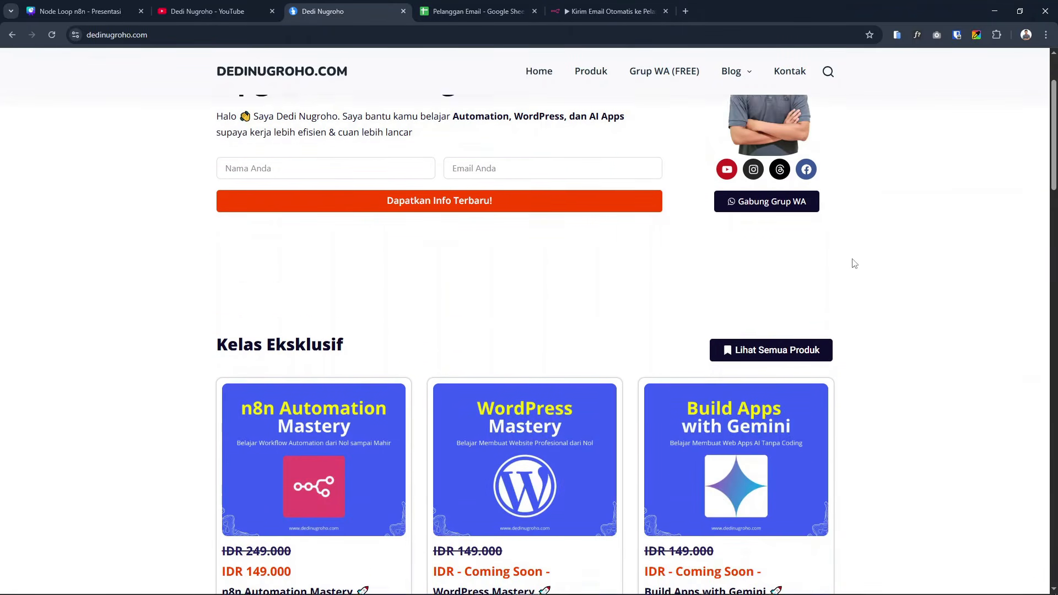
scroll(851, 259, "up", 3)
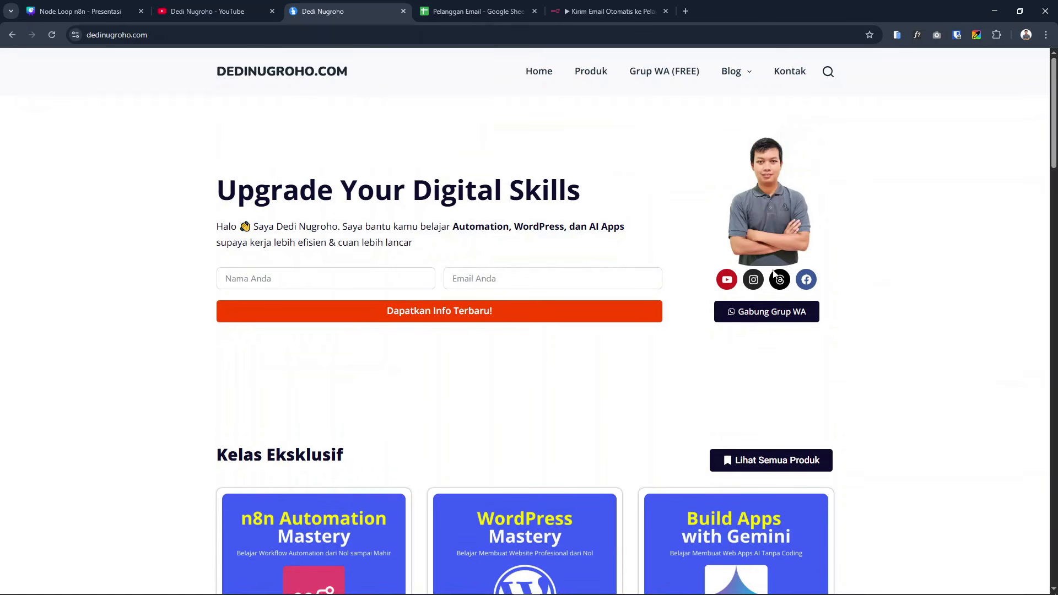